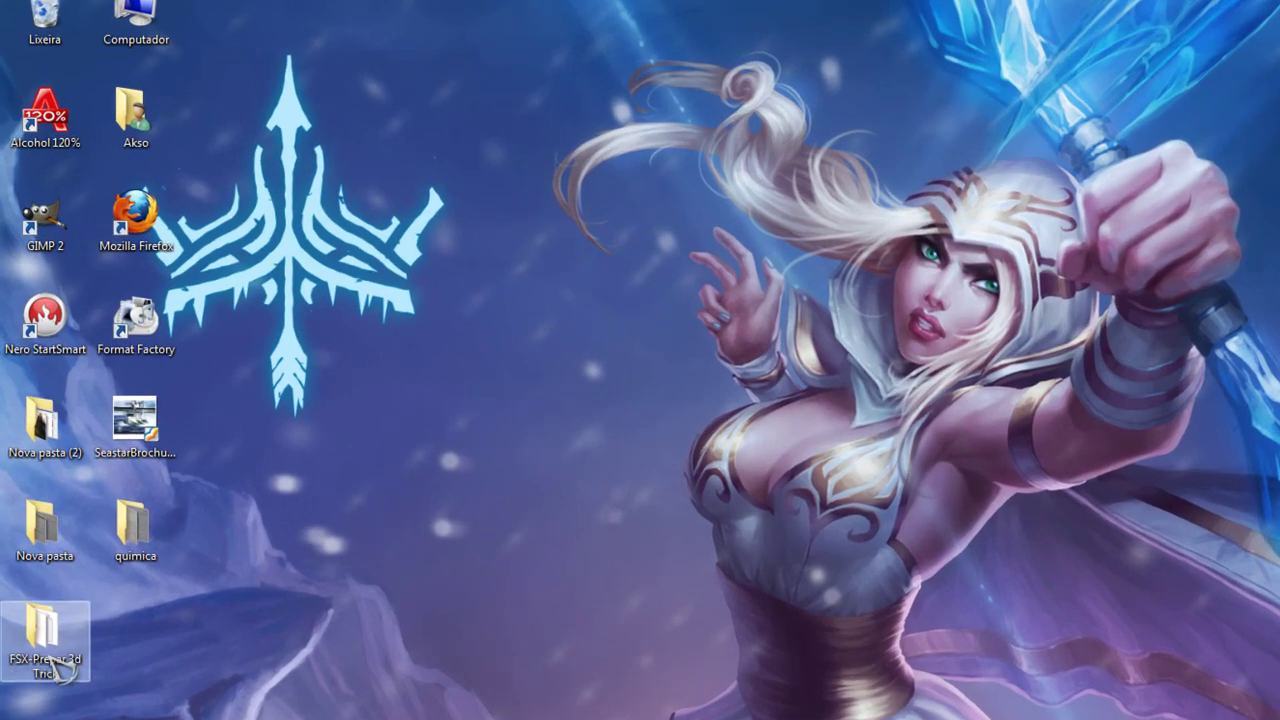
Check the contents of the FSX-Prepar 3d Trick folder on the desktop and compress the folder into a RAR archive using the Ótimo compression method
double_click(45, 640)
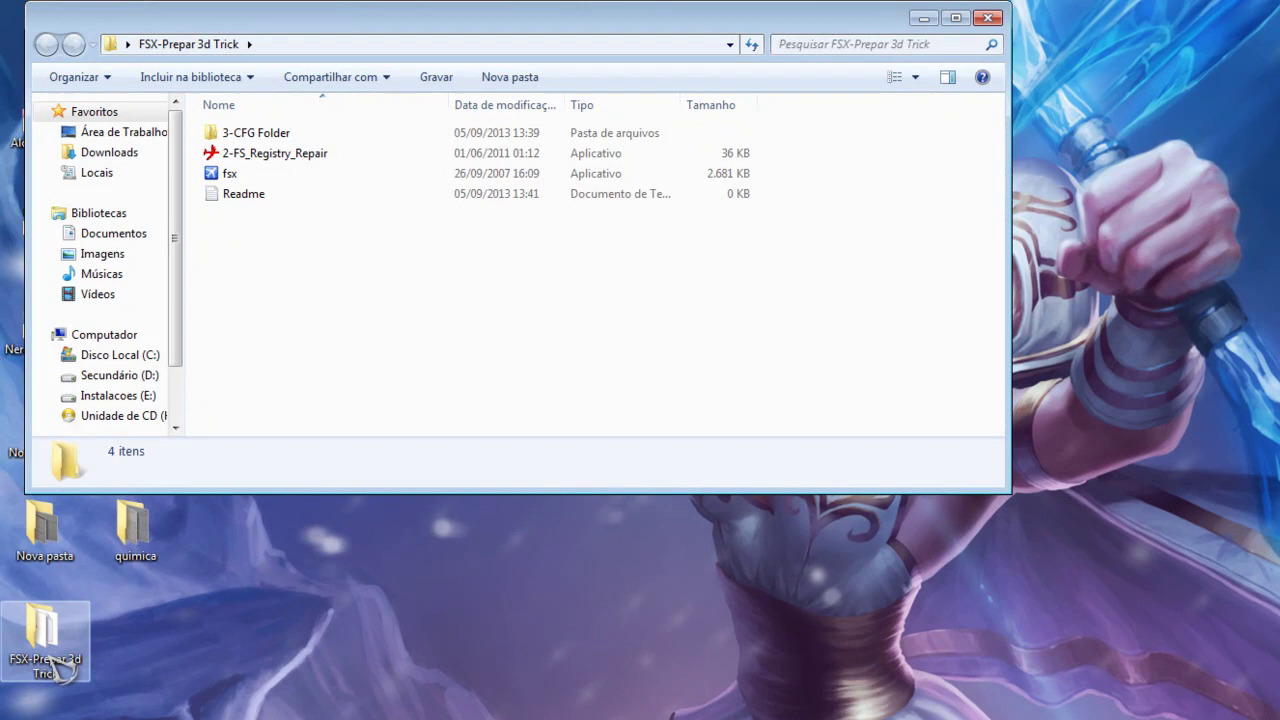
drag(357, 332, 234, 131)
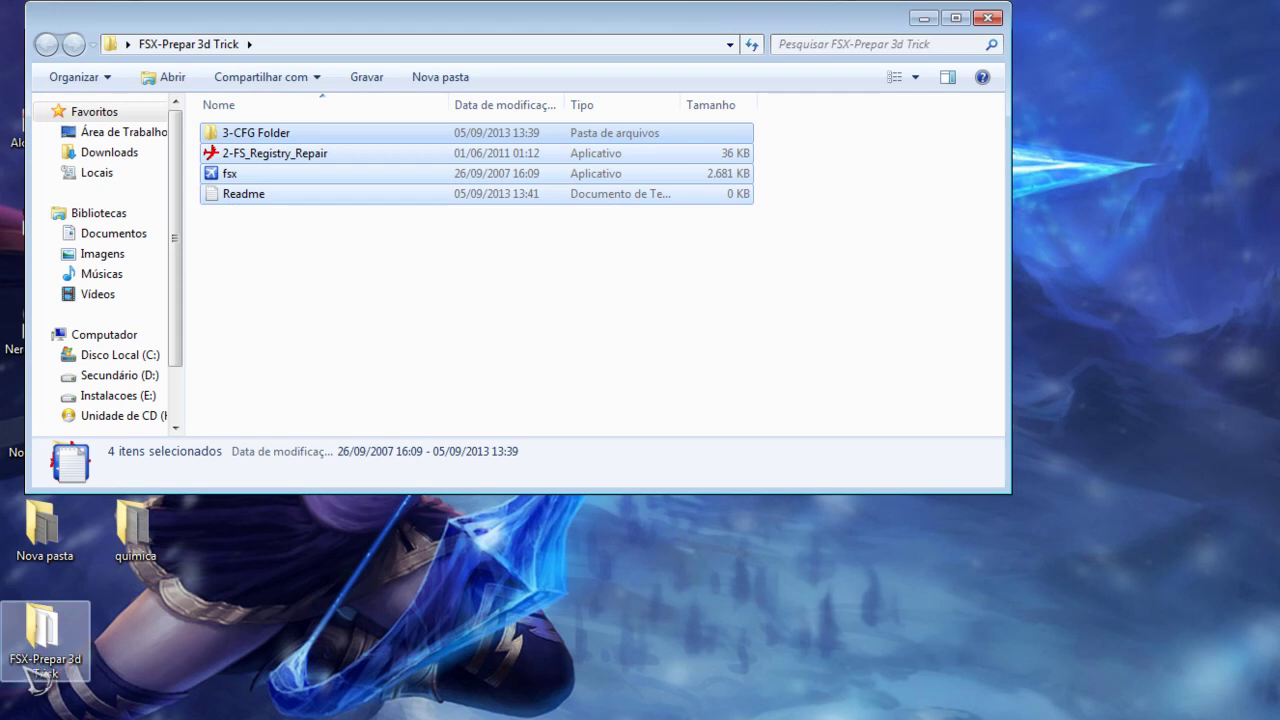
right_click(30, 662)
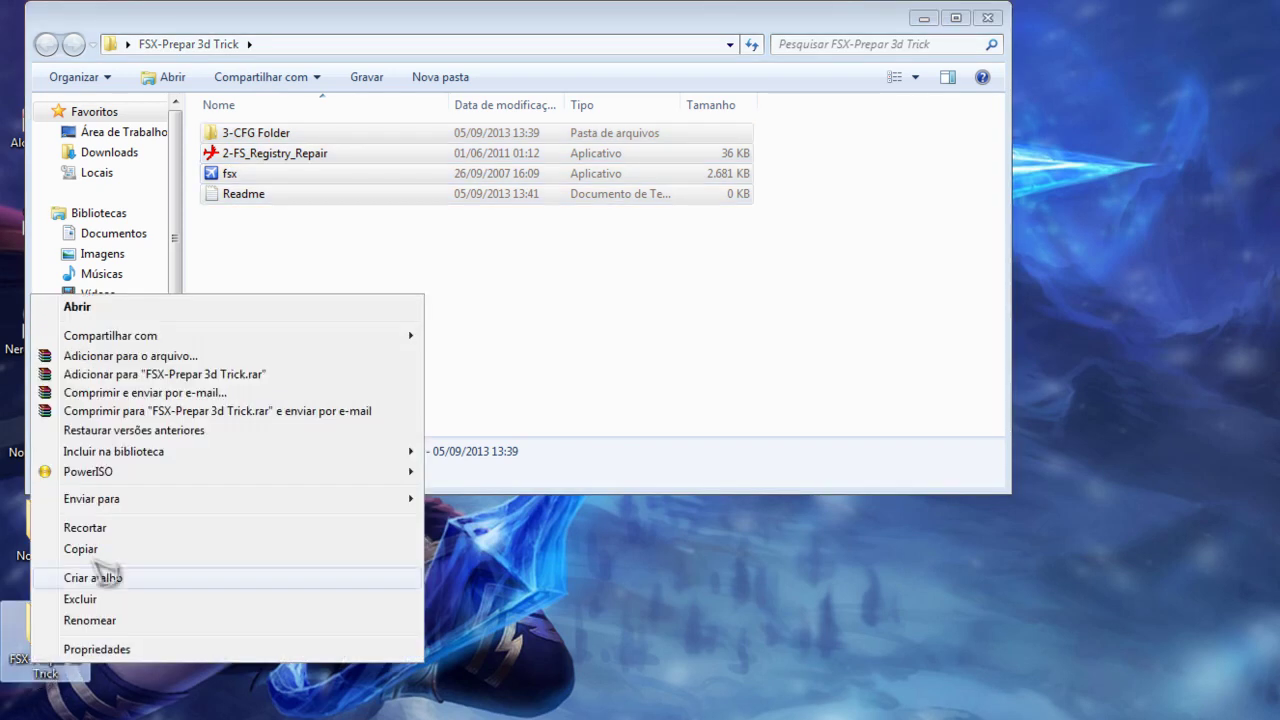
click(150, 356)
click(703, 485)
click(640, 541)
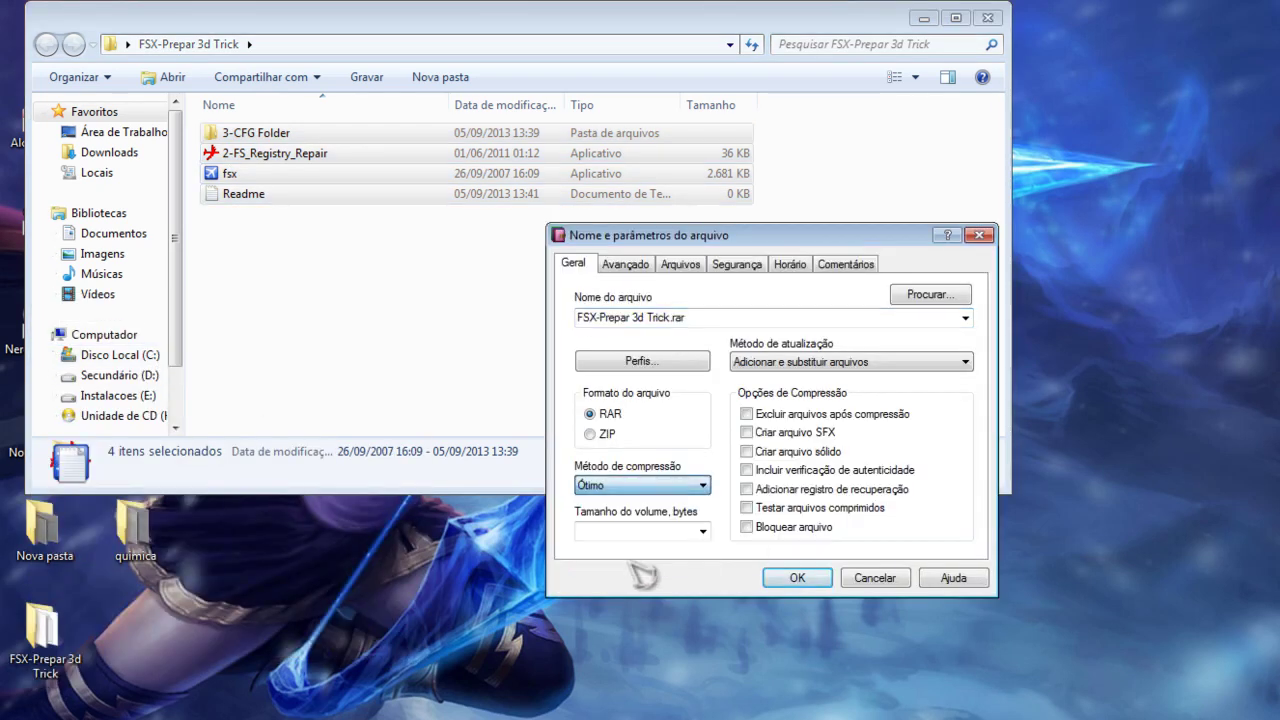
click(795, 578)
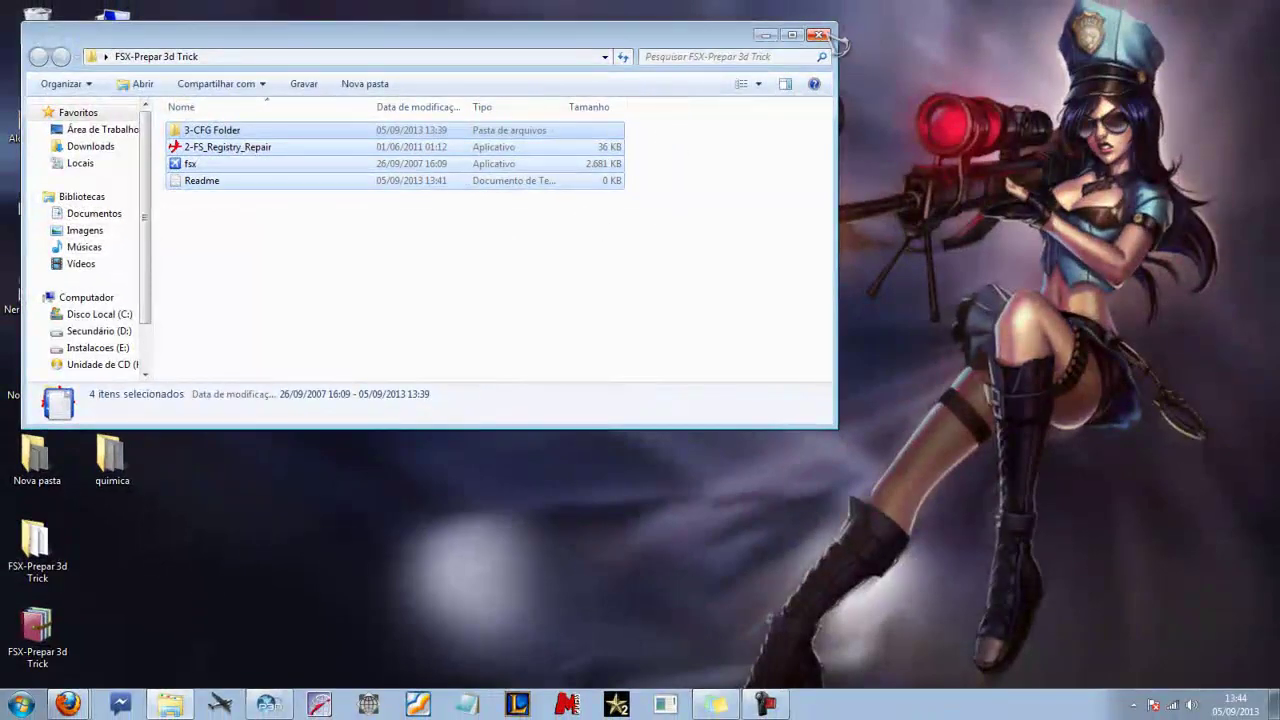
Close the folder window and permanently delete the original FSX-Prepar 3d Trick folder, keeping its RAR archive
click(819, 34)
key(shift+Delete)
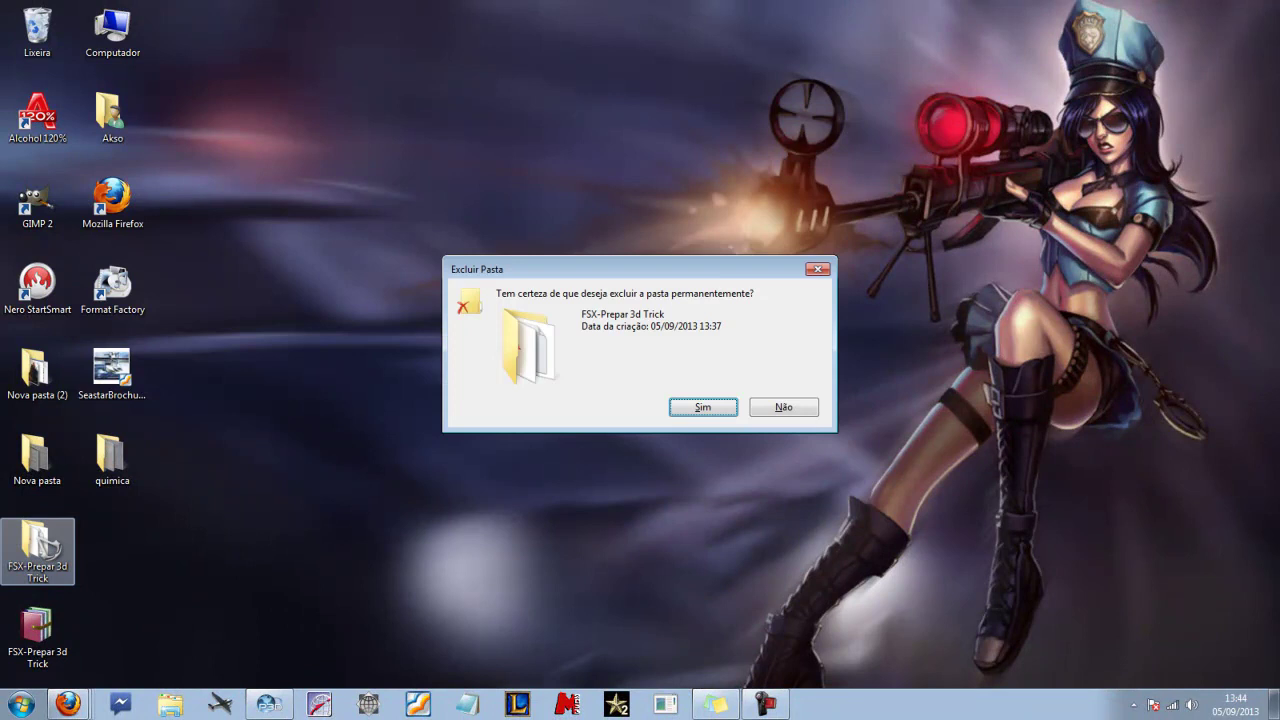
key(Return)
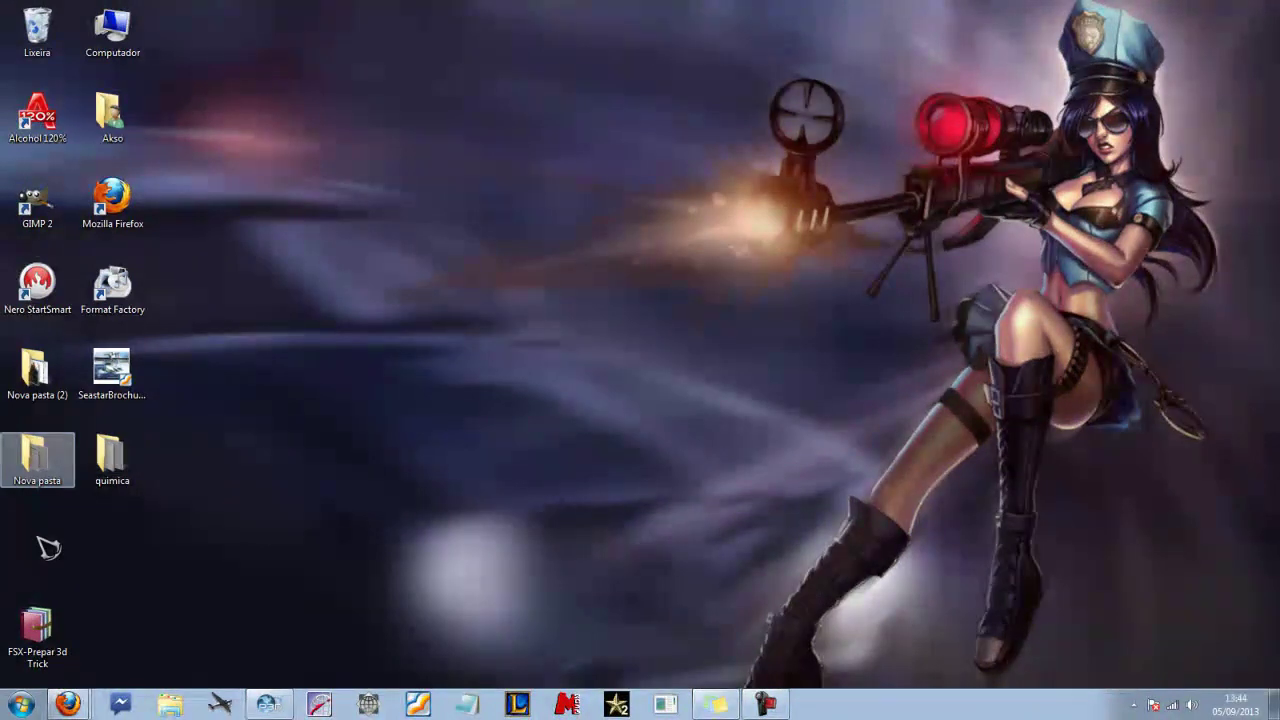
key(Down)
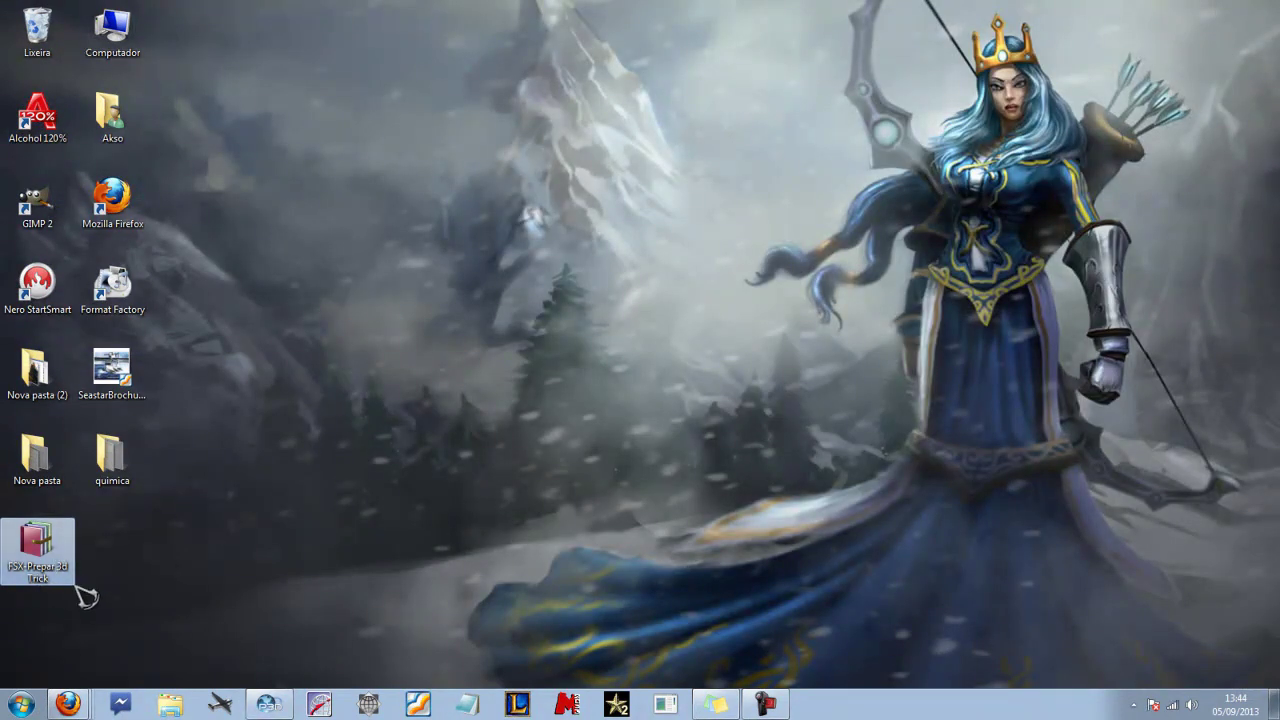
Extract the archive into its own FSX-Prepar 3d Trick folder on the desktop and open the inner folder to see its files
right_click(28, 546)
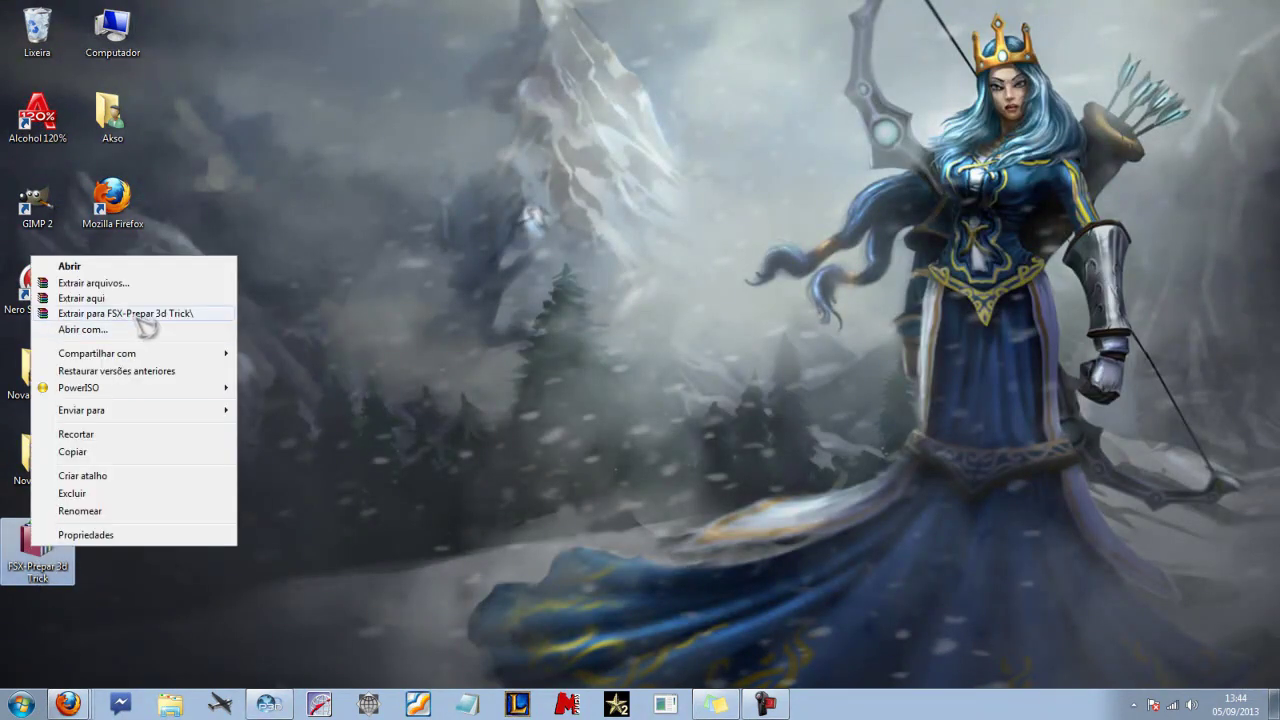
click(140, 314)
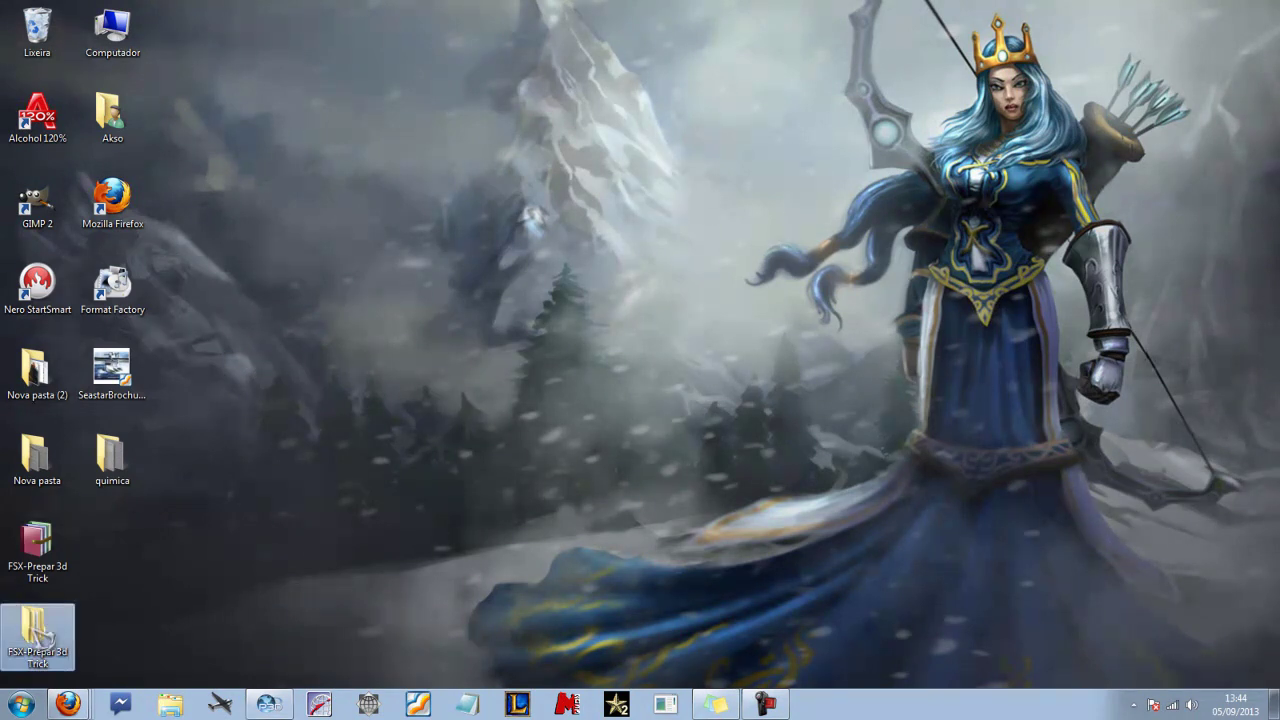
double_click(38, 630)
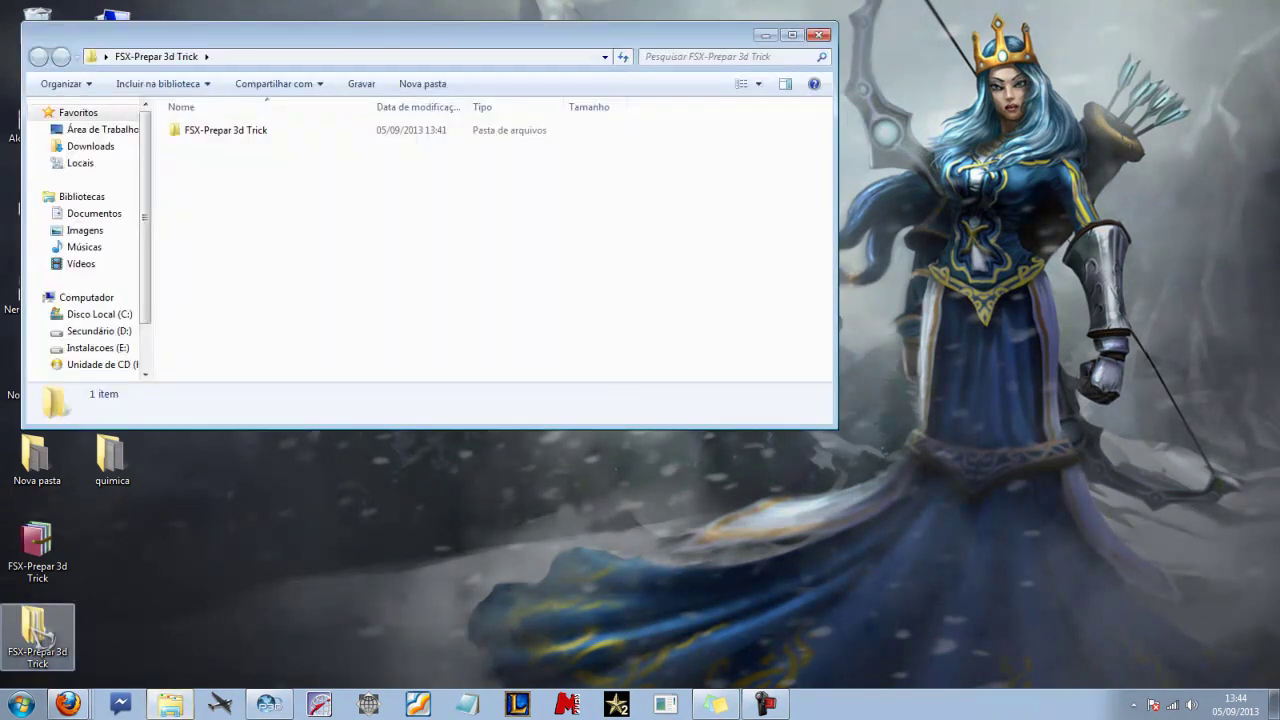
double_click(247, 136)
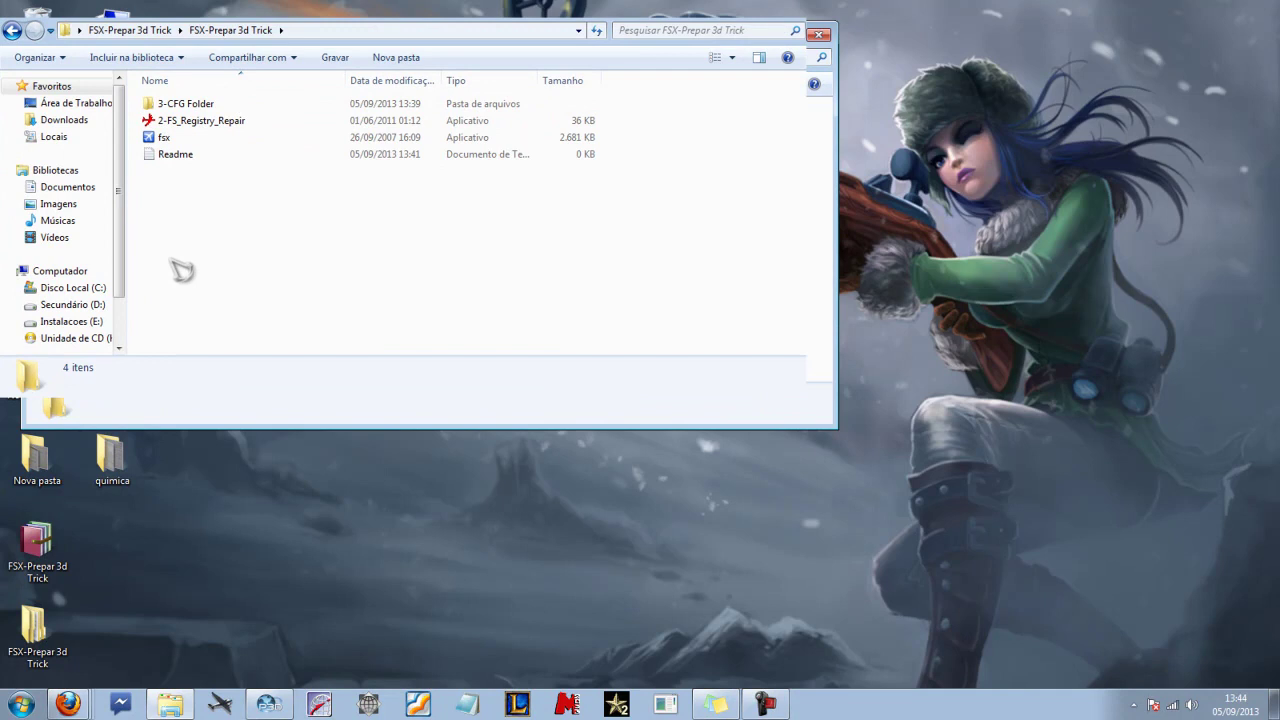
drag(406, 8, 1, 40)
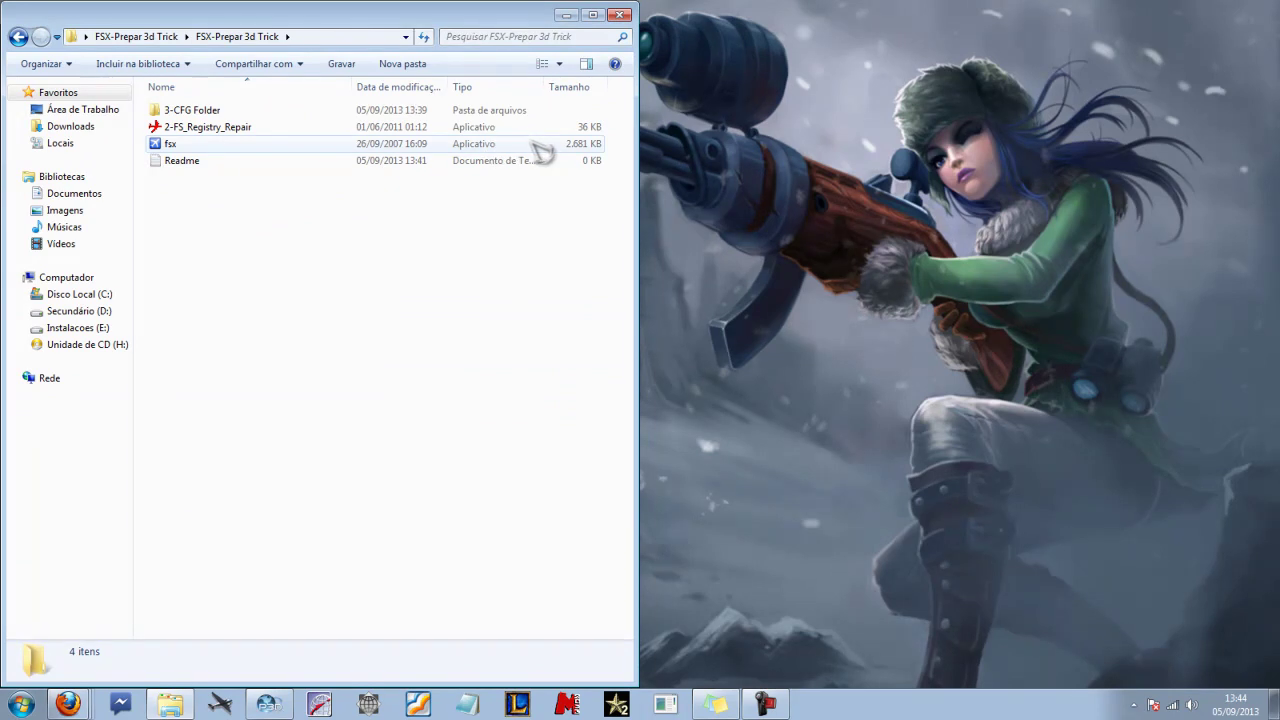
click(340, 144)
click(216, 130)
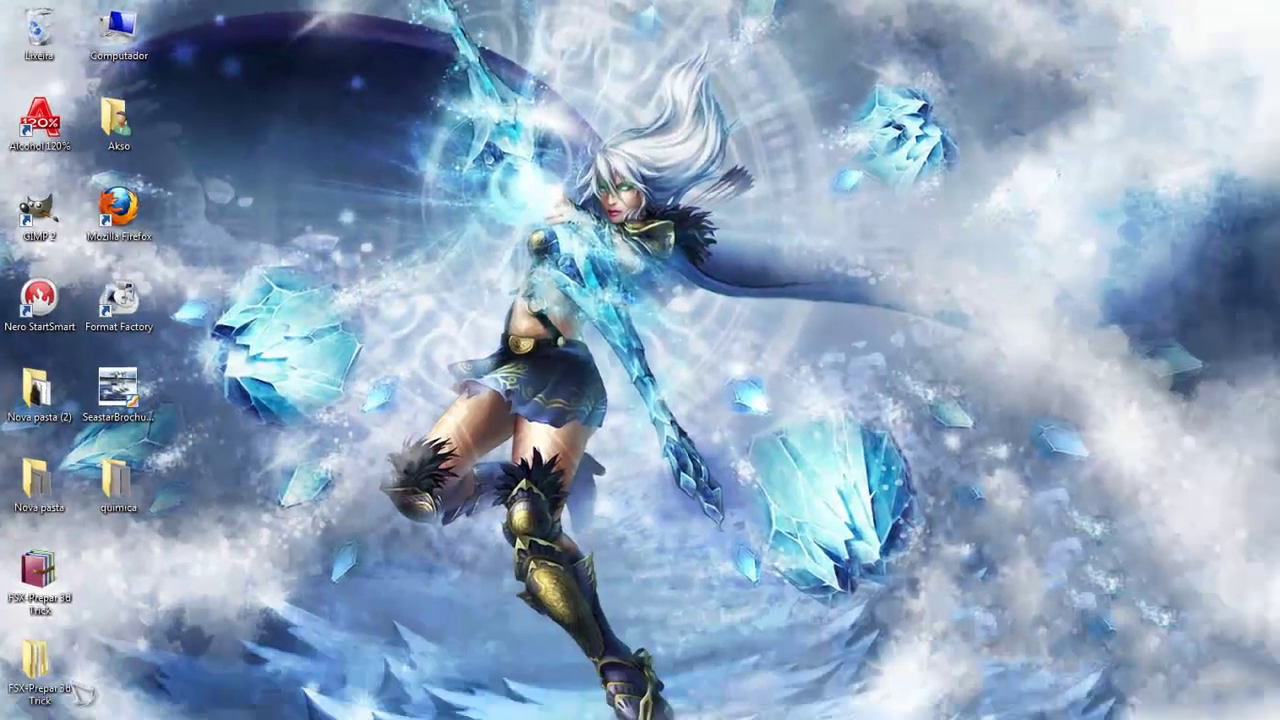
Browse the extracted 3-CFG Folder through Appdata, Roaming and Microsoft to the FSX folder, and dock its window to half the screen
double_click(63, 675)
double_click(310, 153)
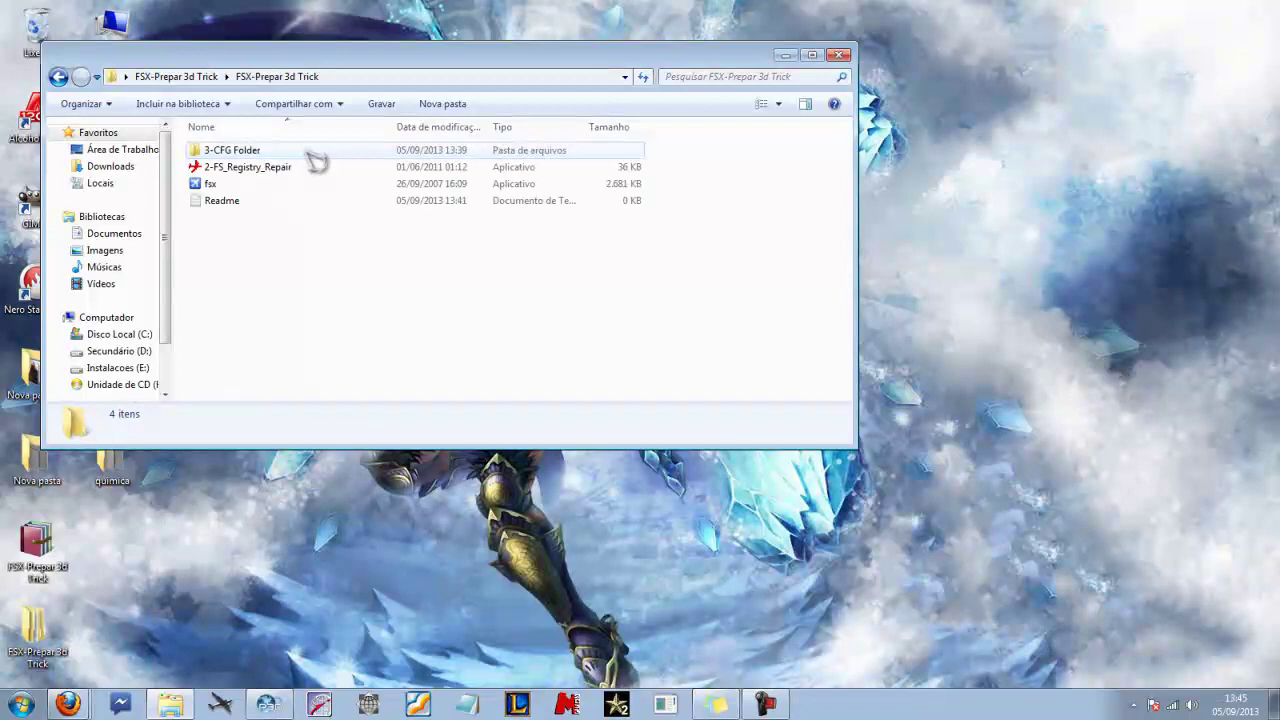
double_click(310, 153)
double_click(317, 161)
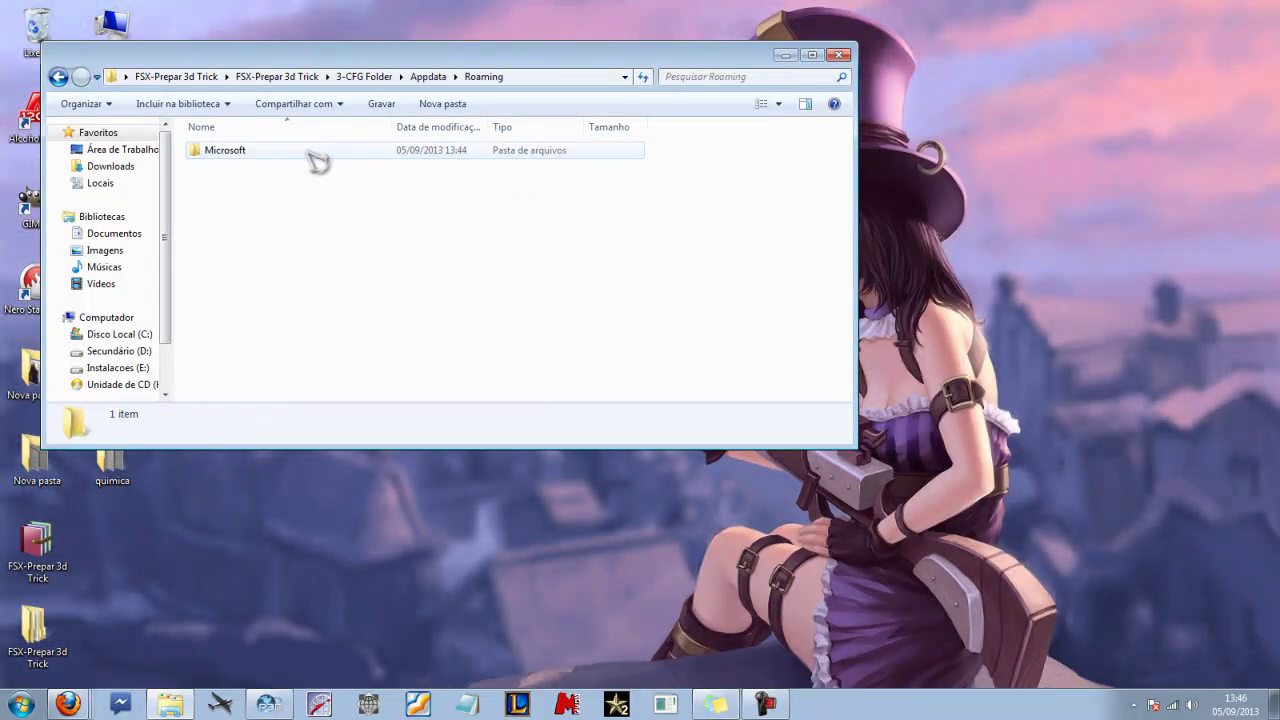
double_click(350, 153)
double_click(350, 153)
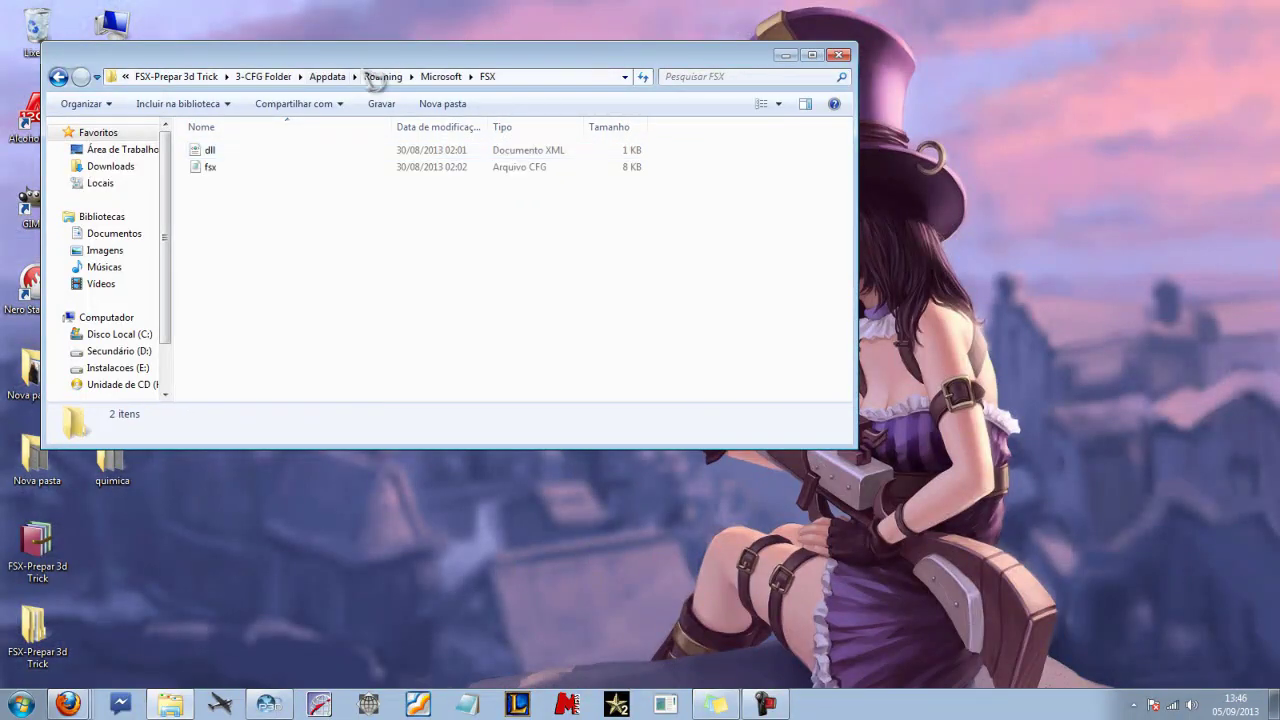
drag(372, 58, 0, 45)
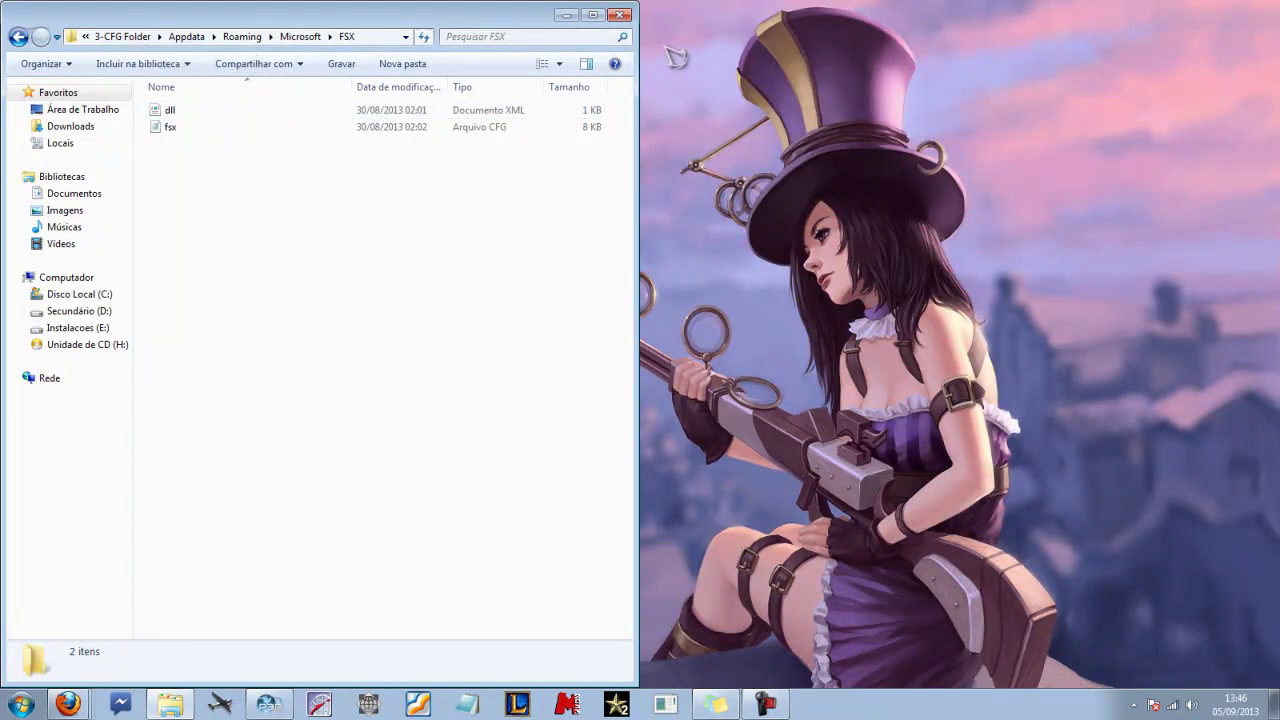
Open the extracted FSX-Prepar 3d Trick folder in another window and copy the fsx application from its inner folder
double_click(37, 630)
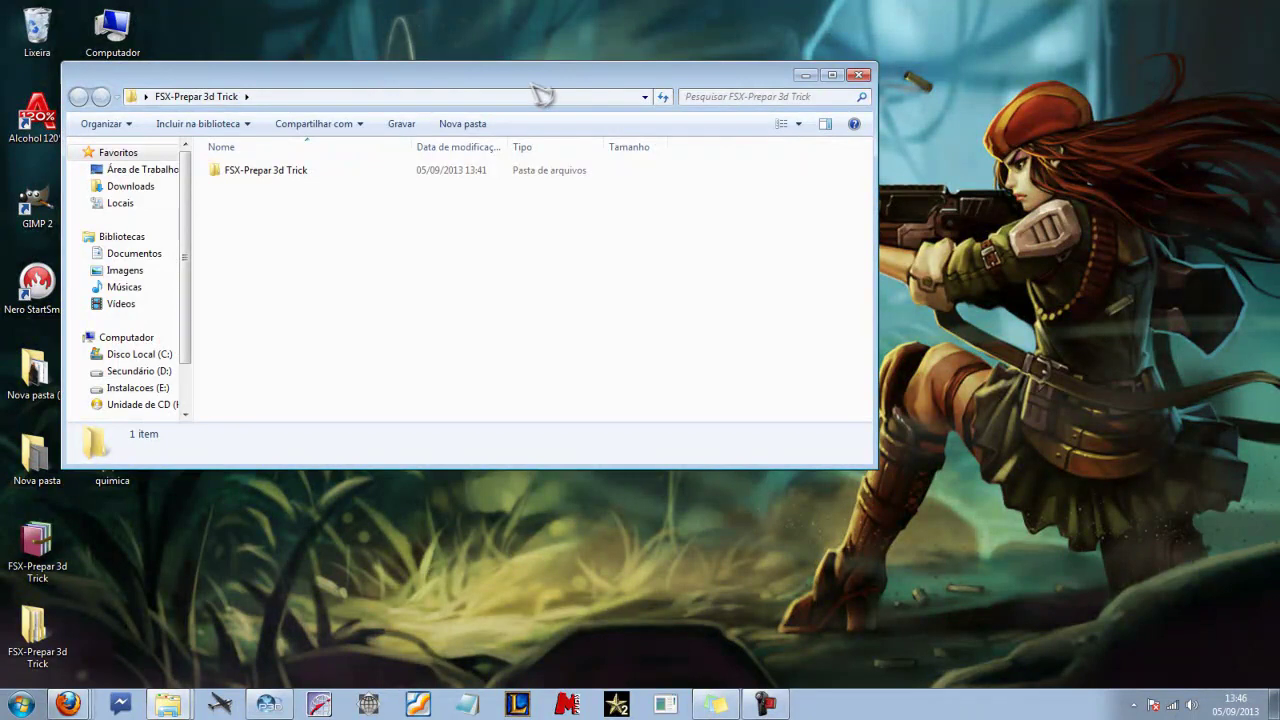
drag(540, 92, 2, 92)
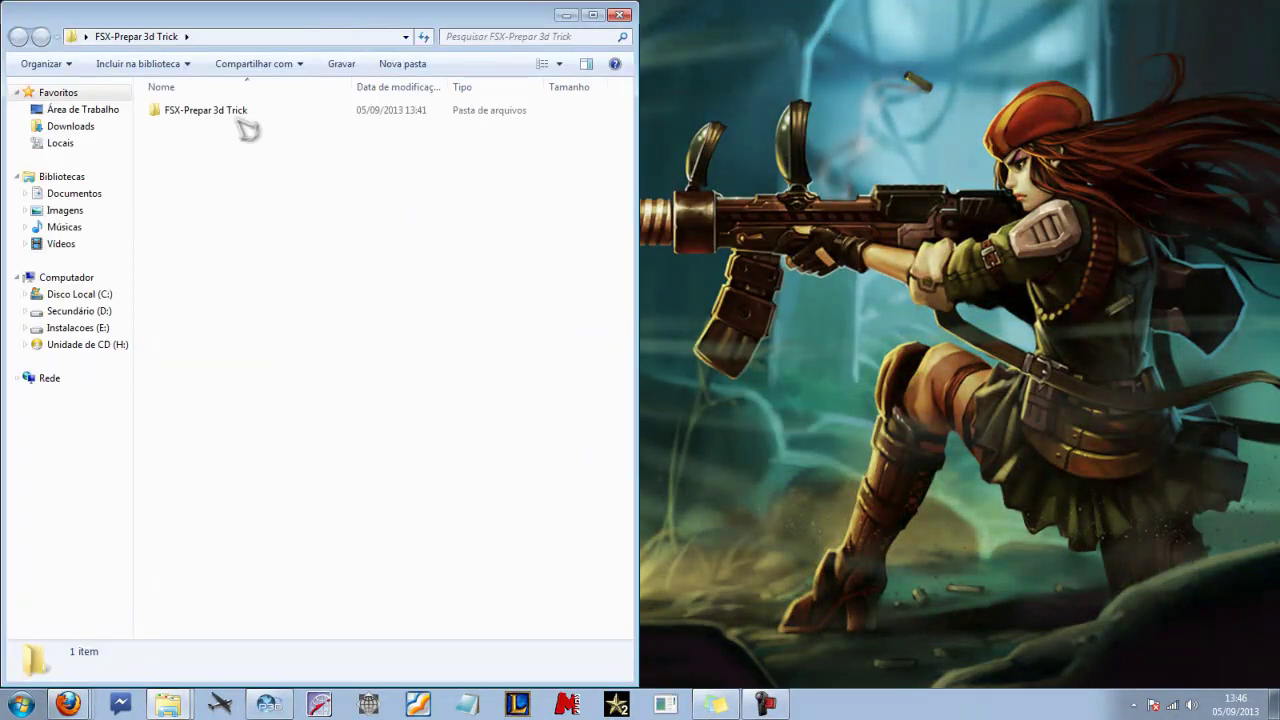
double_click(240, 112)
click(164, 145)
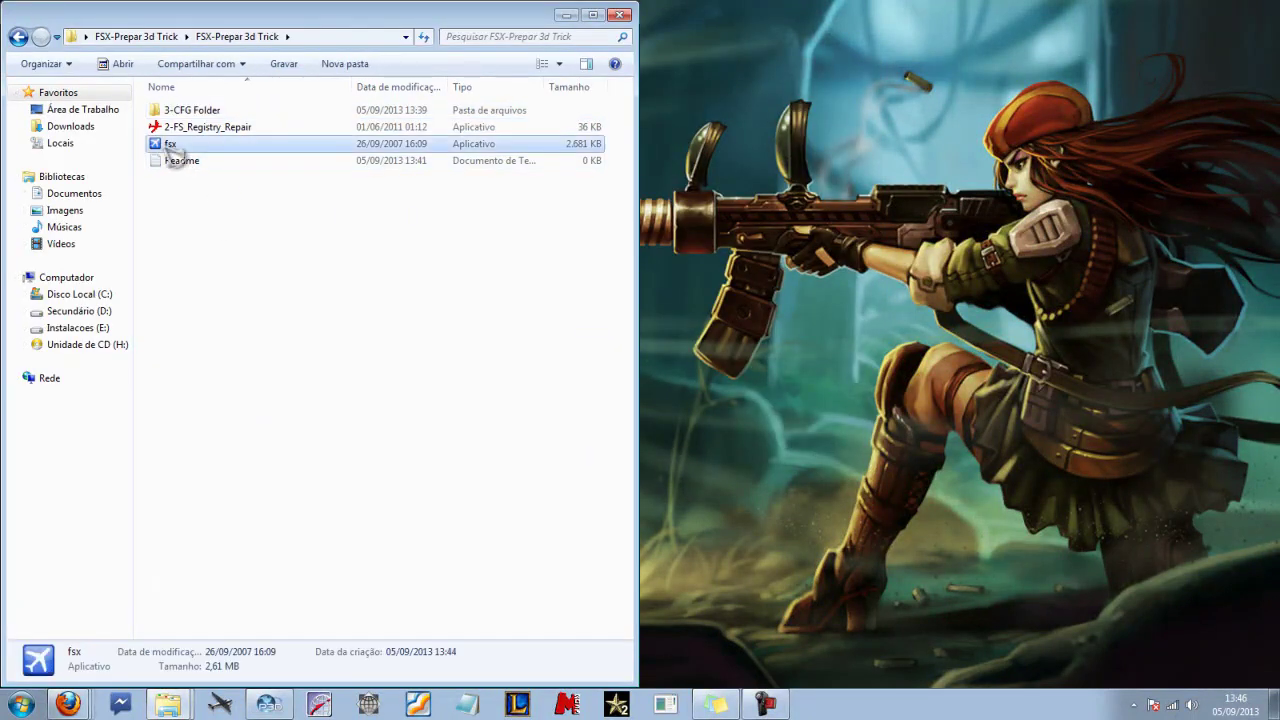
right_click(163, 145)
click(205, 411)
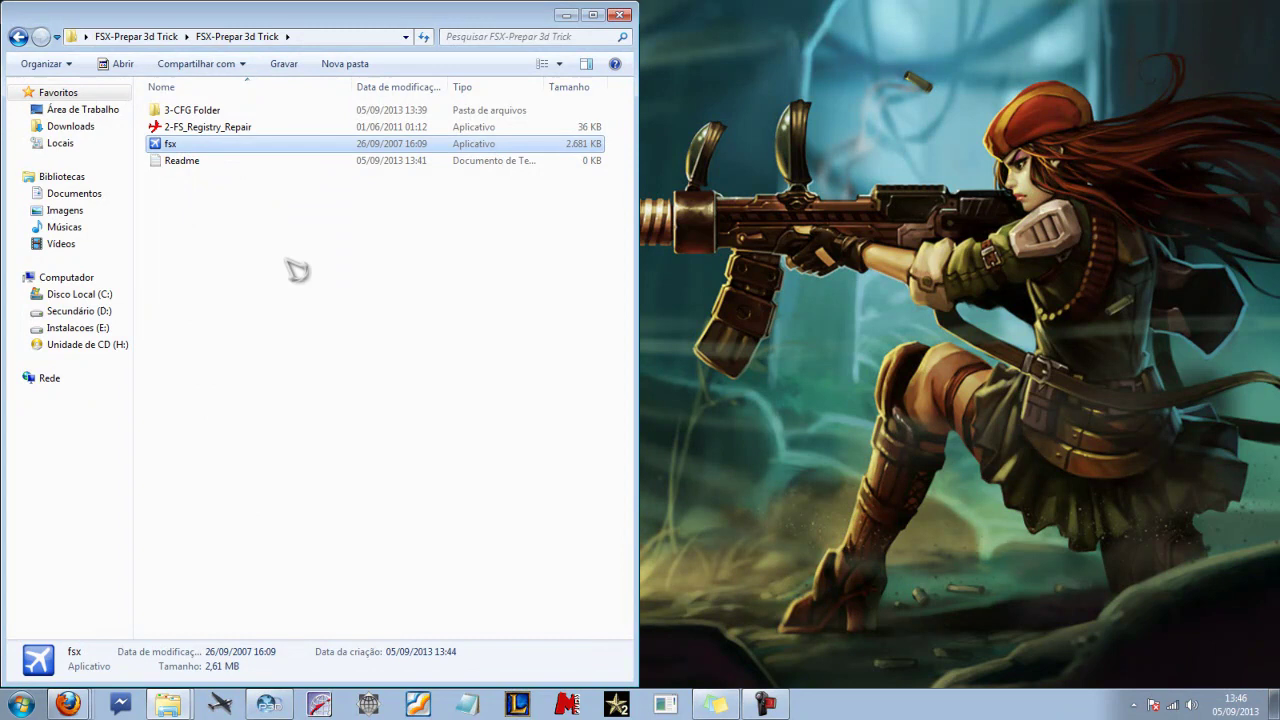
click(316, 230)
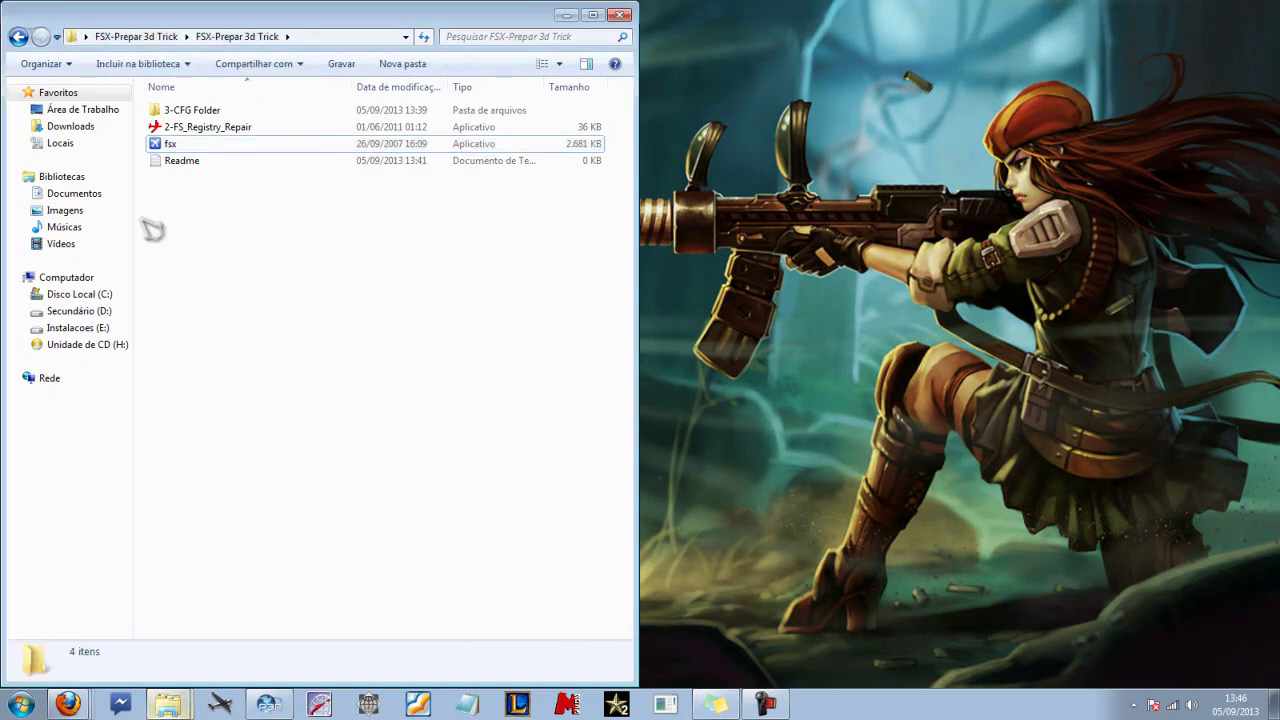
click(21, 704)
click(612, 312)
click(80, 344)
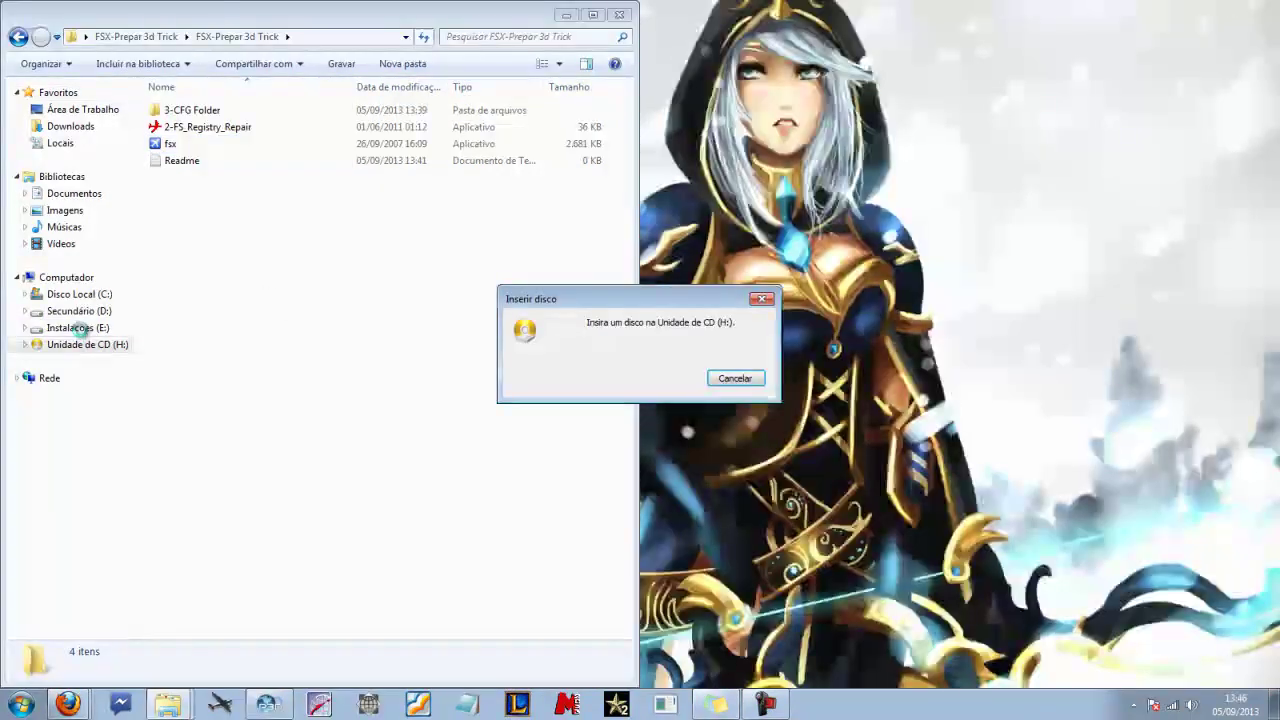
key(Return)
Paste the copied fsx application into the Prepar3D folder under Flight simulator on the Instalacoes (E:) drive
click(78, 327)
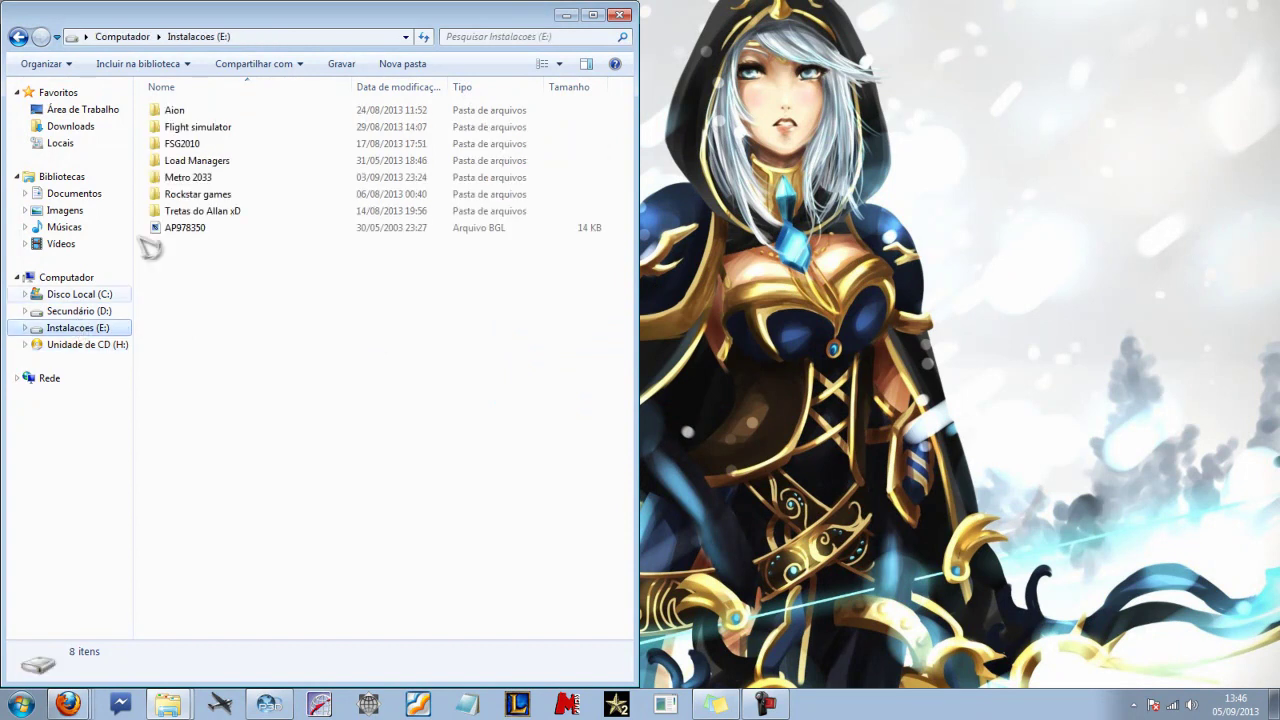
click(205, 130)
double_click(205, 133)
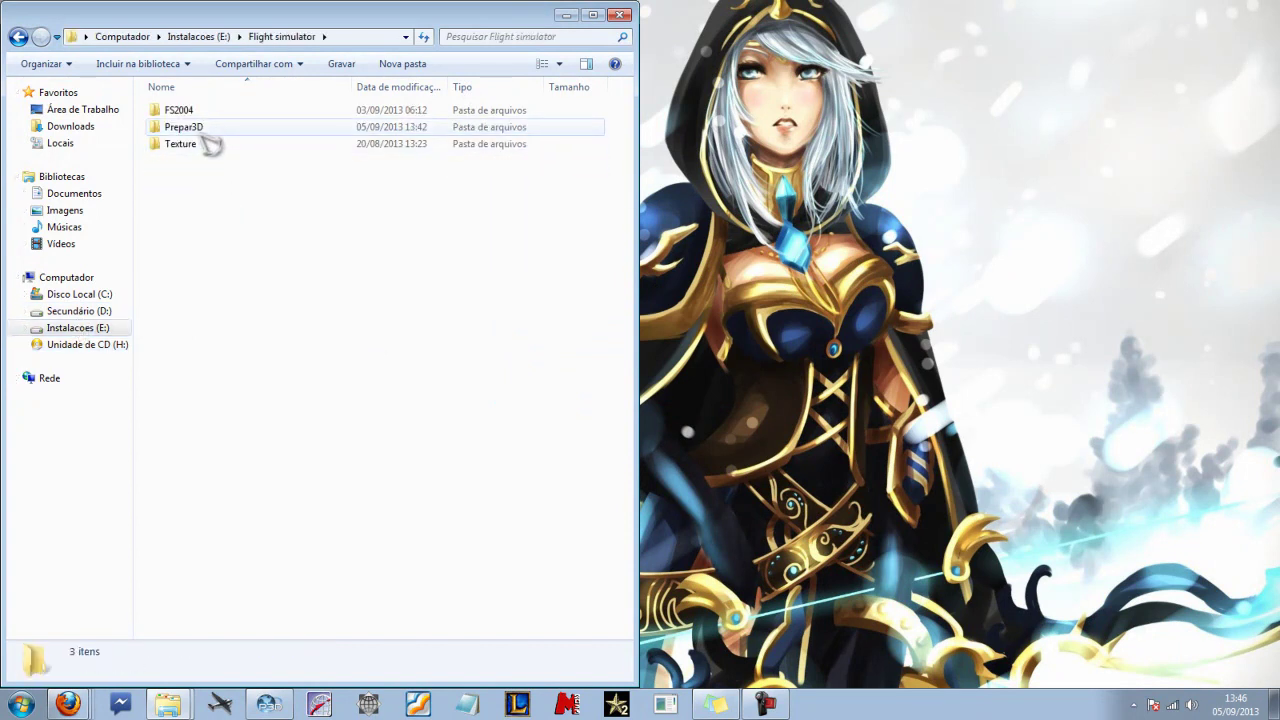
double_click(205, 130)
right_click(613, 356)
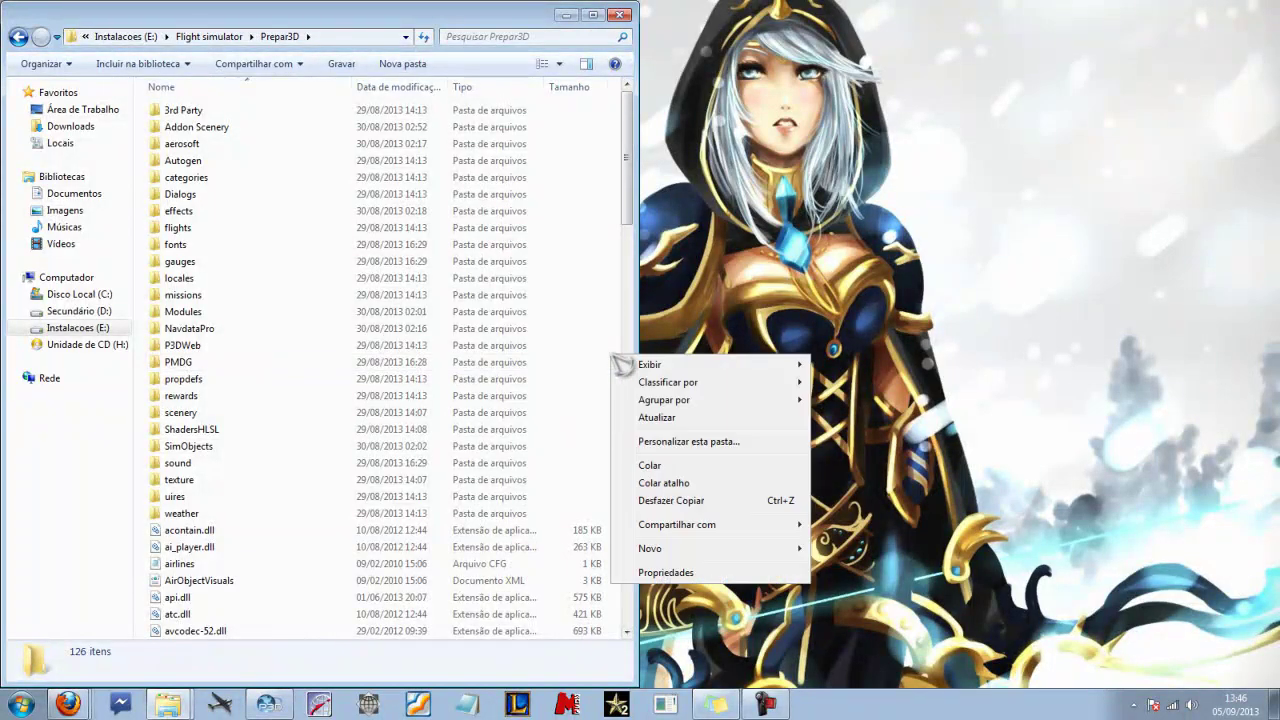
click(648, 461)
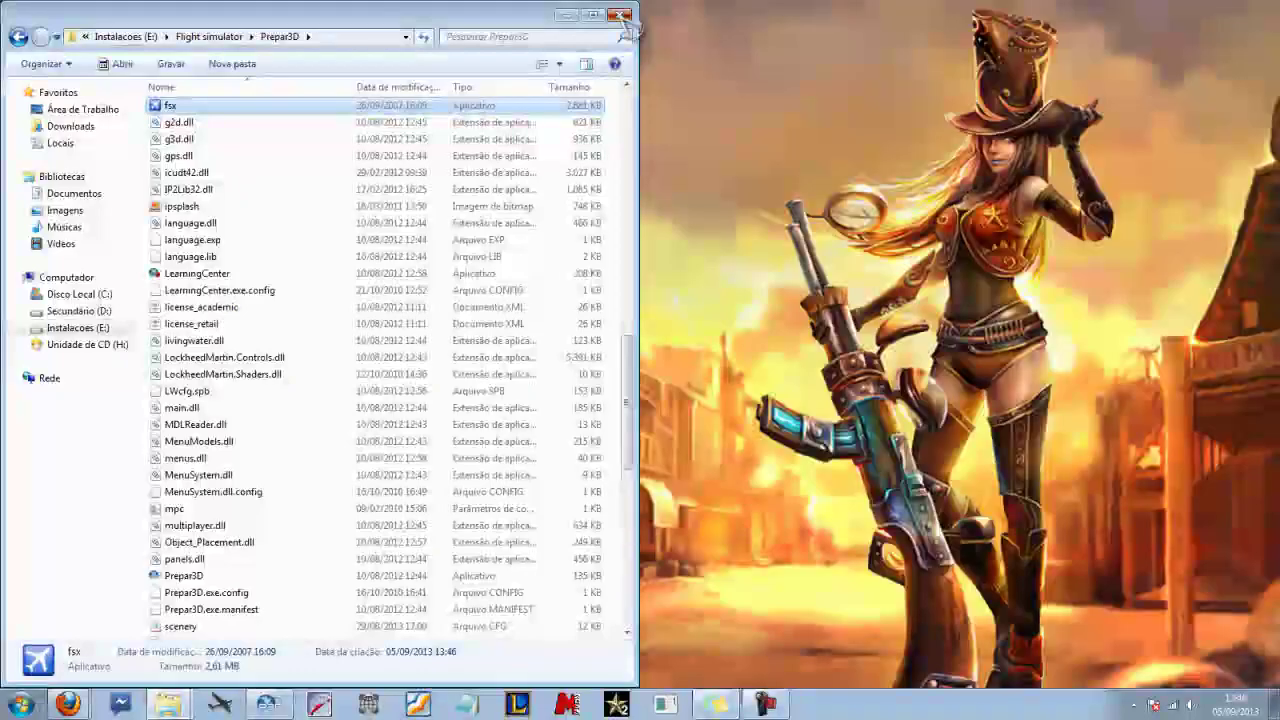
Close the Prepar3D window and return to the inner FSX-Prepar 3d Trick folder containing the registry repair tool
click(622, 14)
double_click(57, 610)
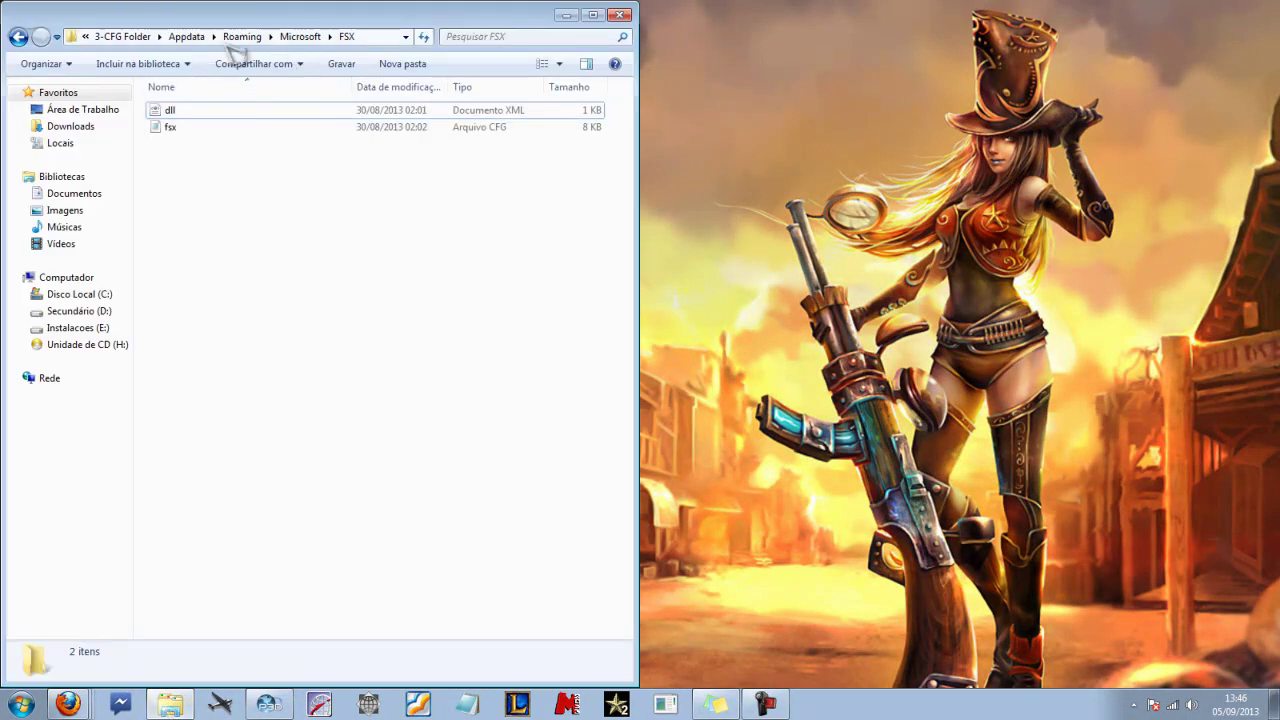
click(120, 37)
click(140, 37)
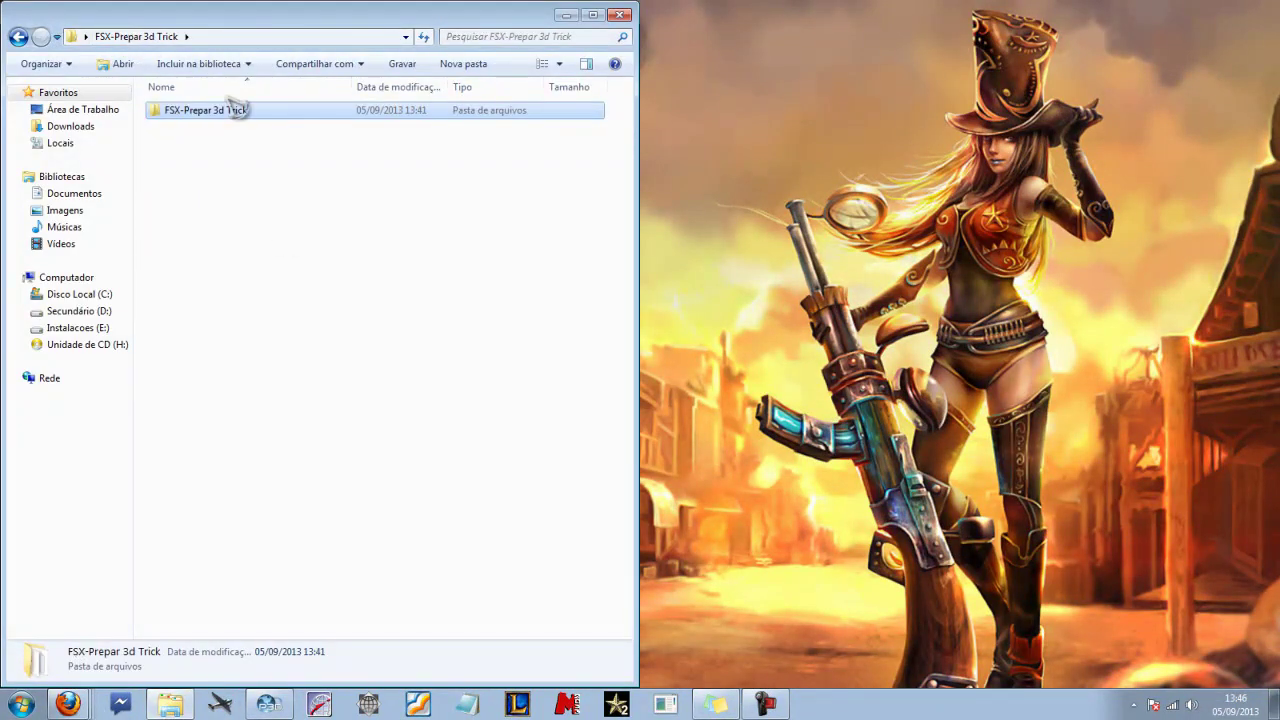
double_click(232, 112)
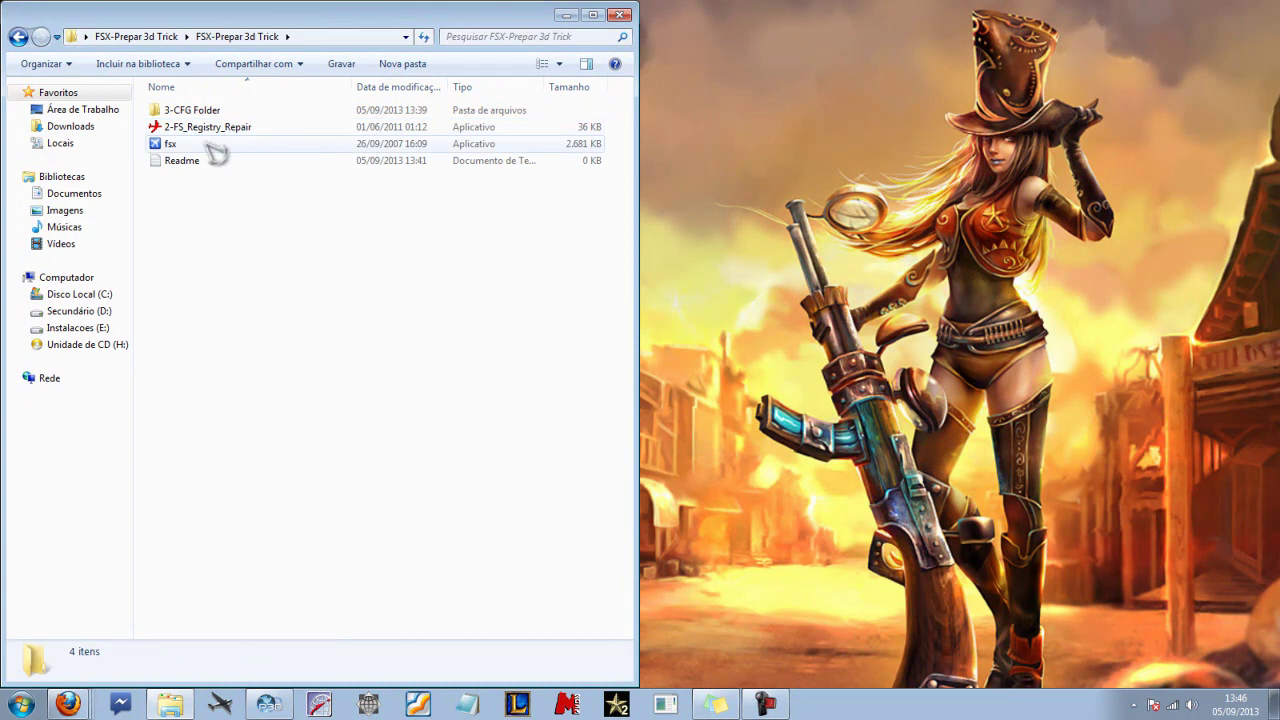
Run 2-FS_Registry_Repair as administrator and start the FSX registry path repair
right_click(181, 132)
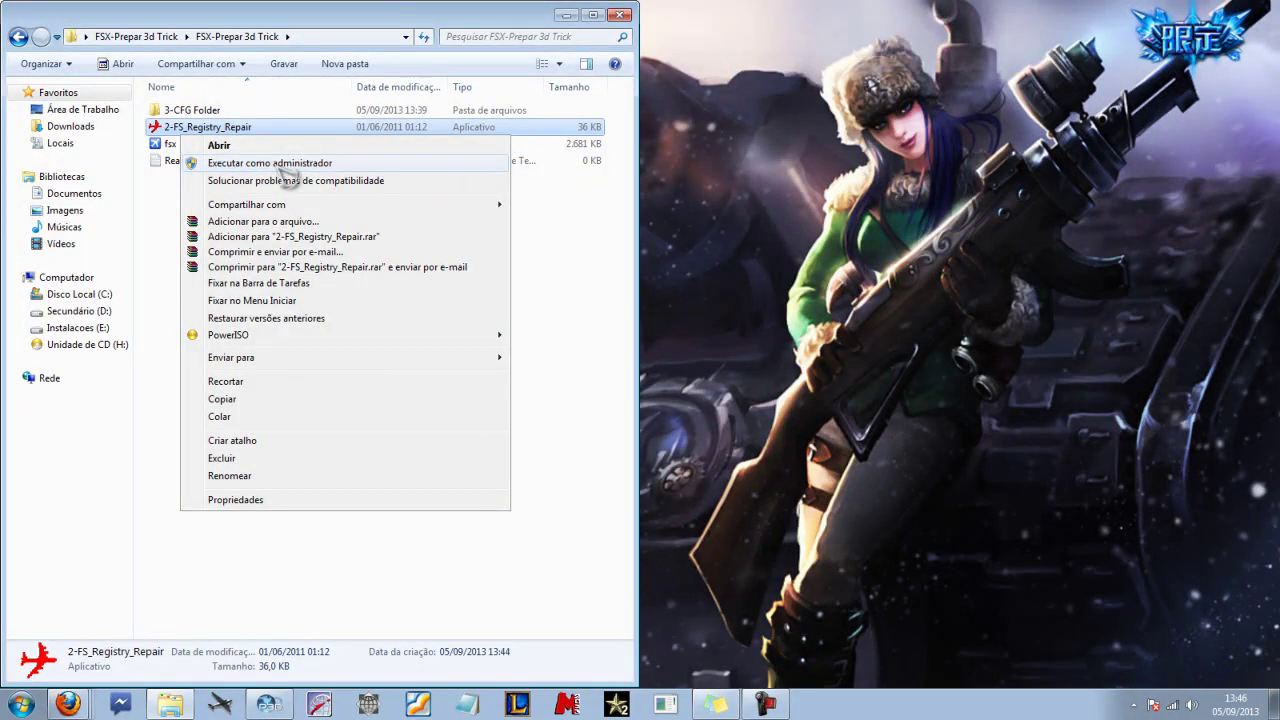
click(280, 164)
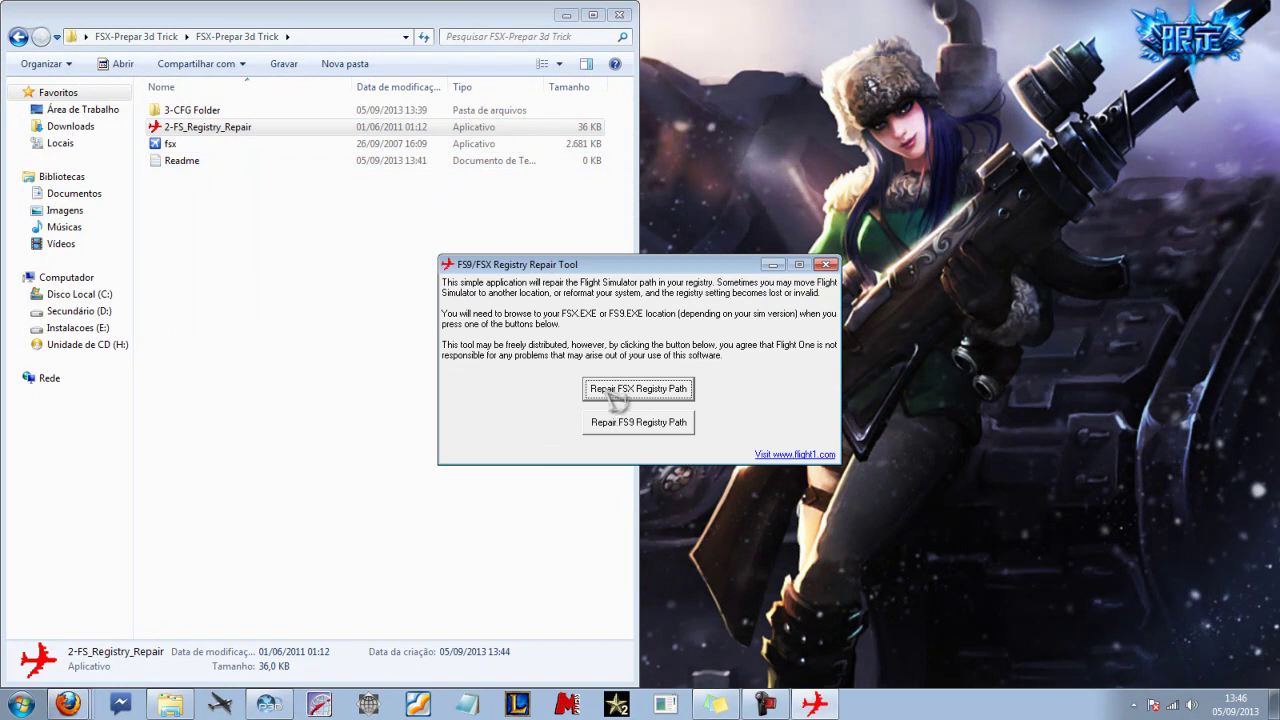
click(672, 395)
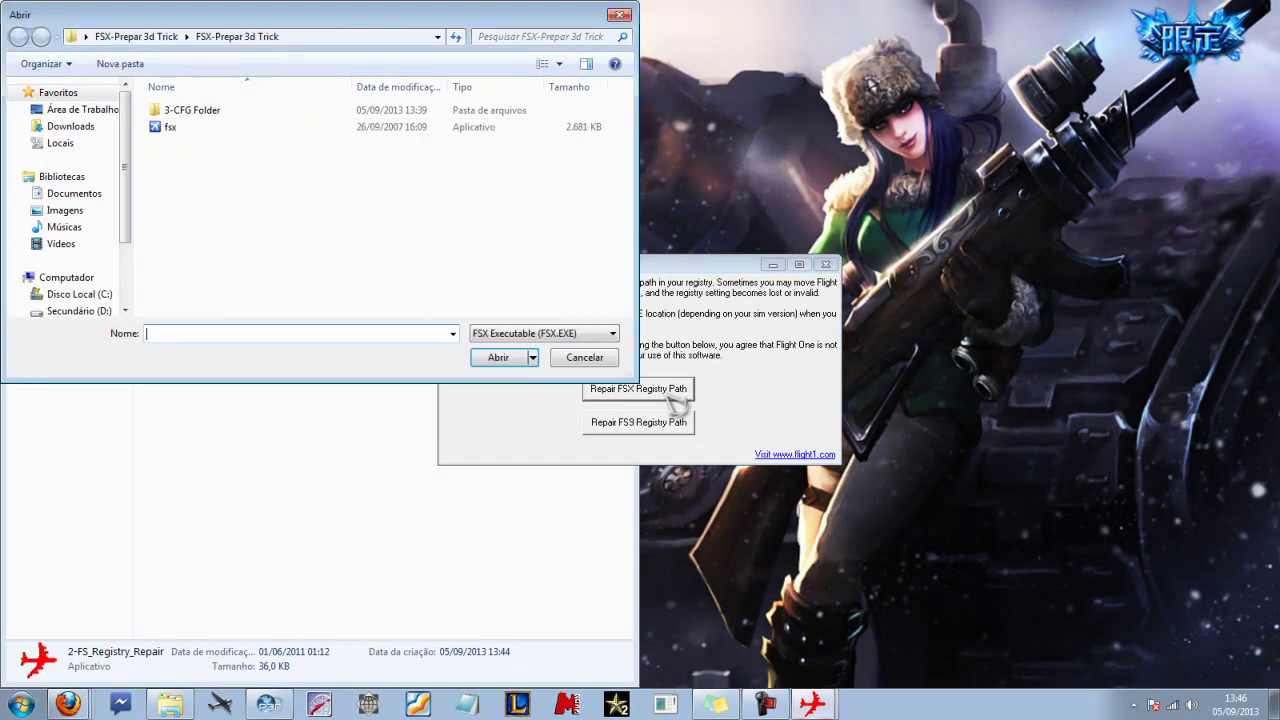
Choose the fsx executable in the Prepar3D folder under Flight simulator on Instalacoes (E:) for the registry path and acknowledge the result
drag(126, 162, 120, 286)
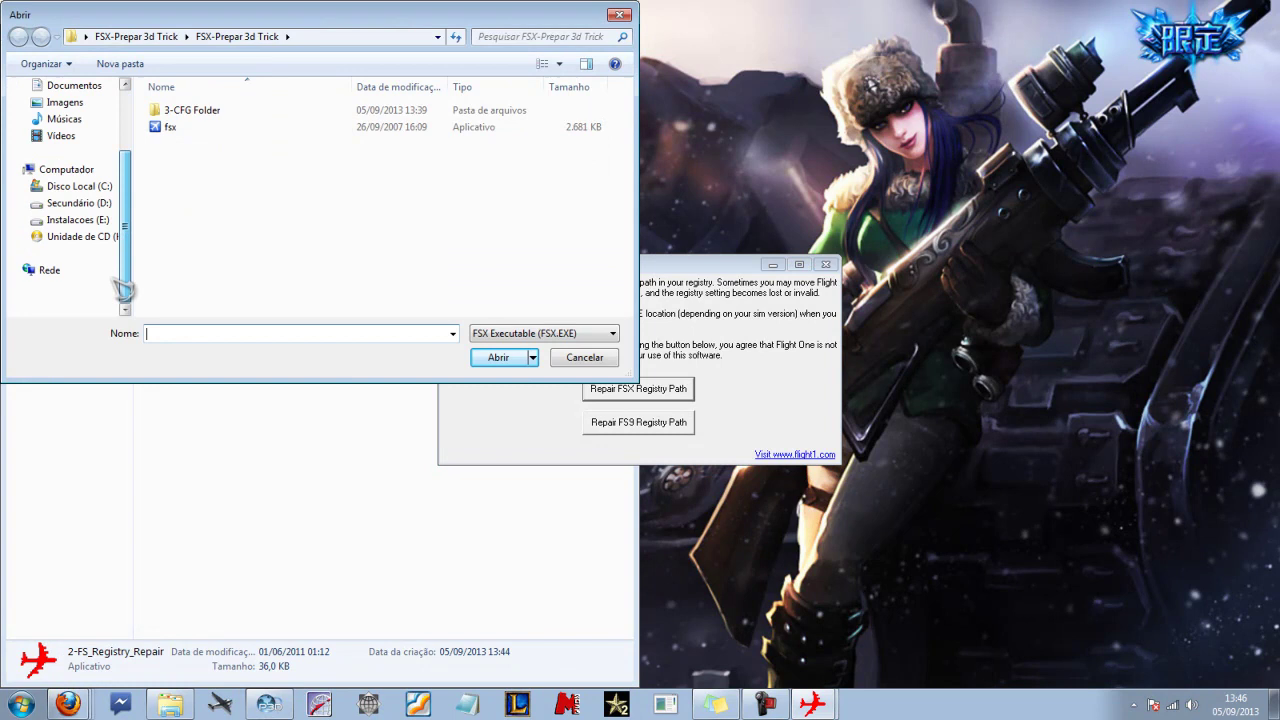
click(90, 253)
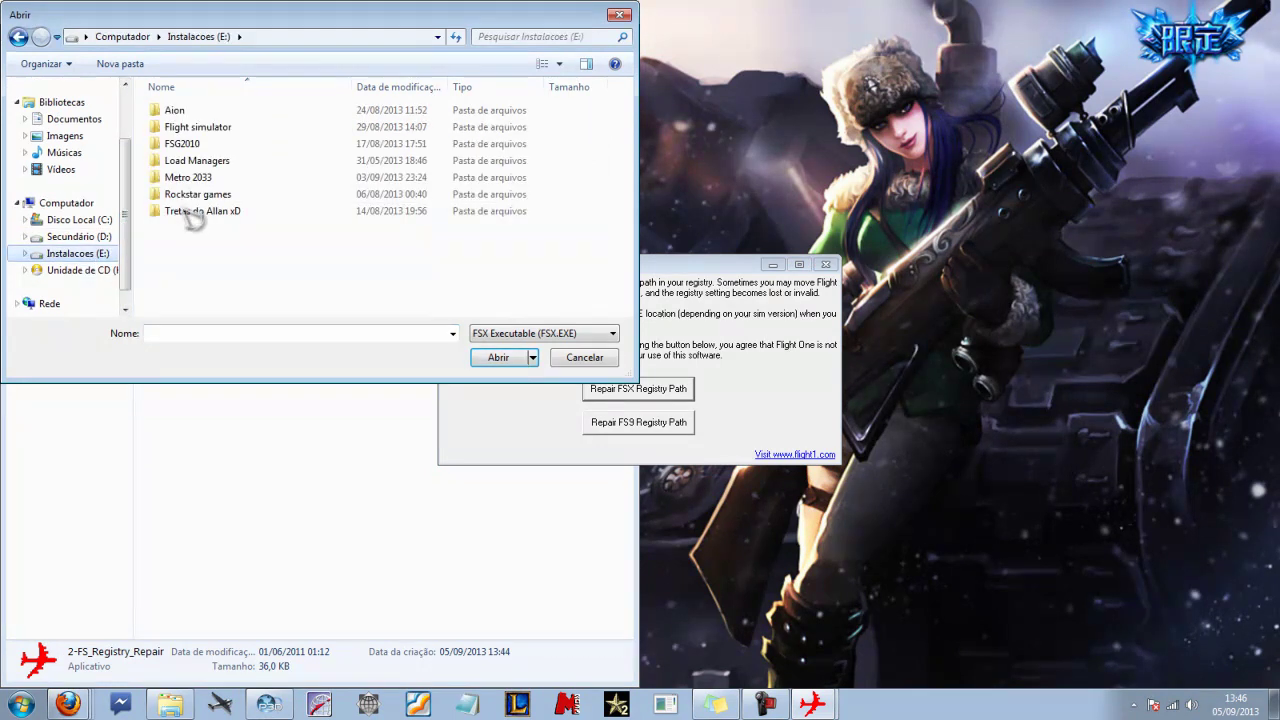
double_click(180, 129)
double_click(184, 127)
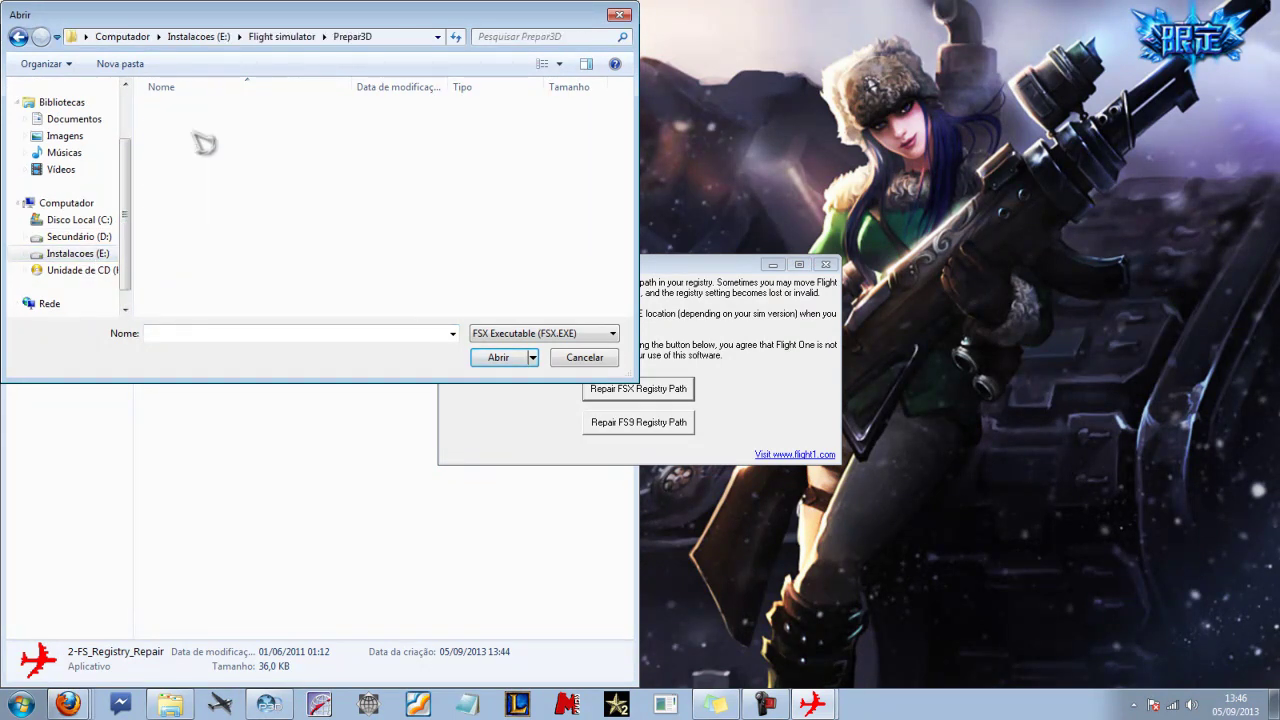
scroll(265, 265, down, 5)
click(240, 309)
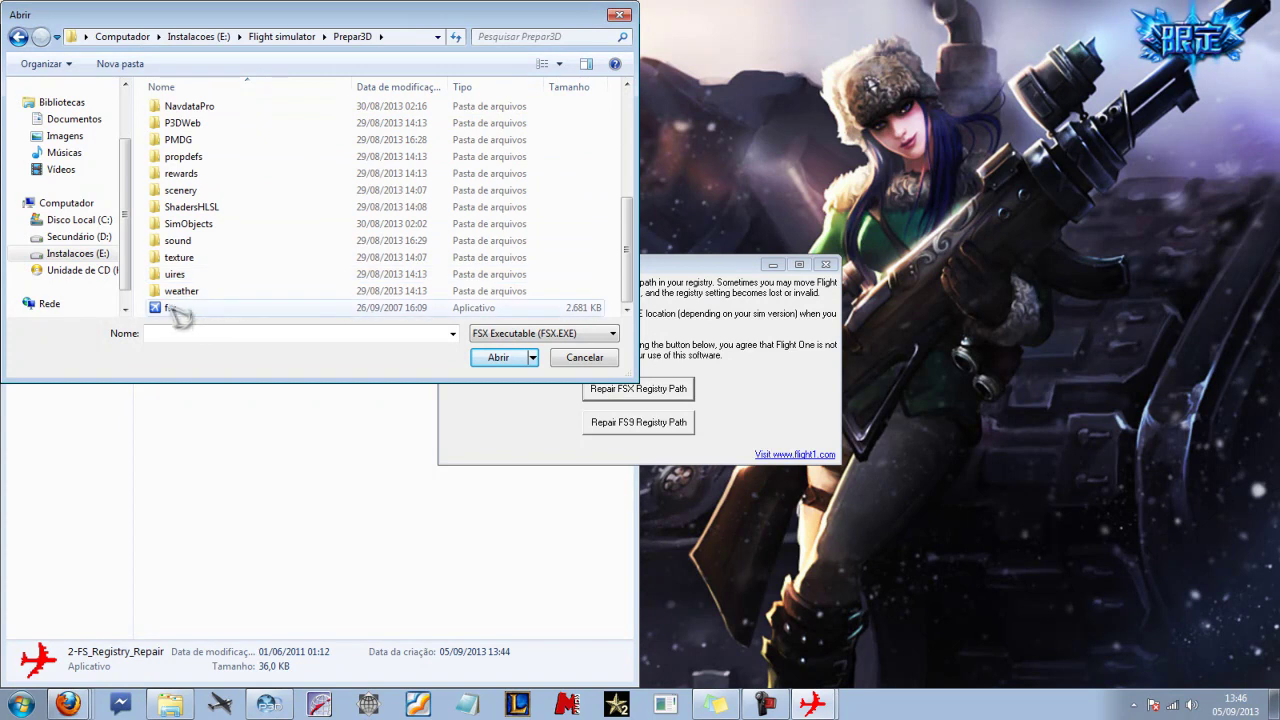
double_click(255, 312)
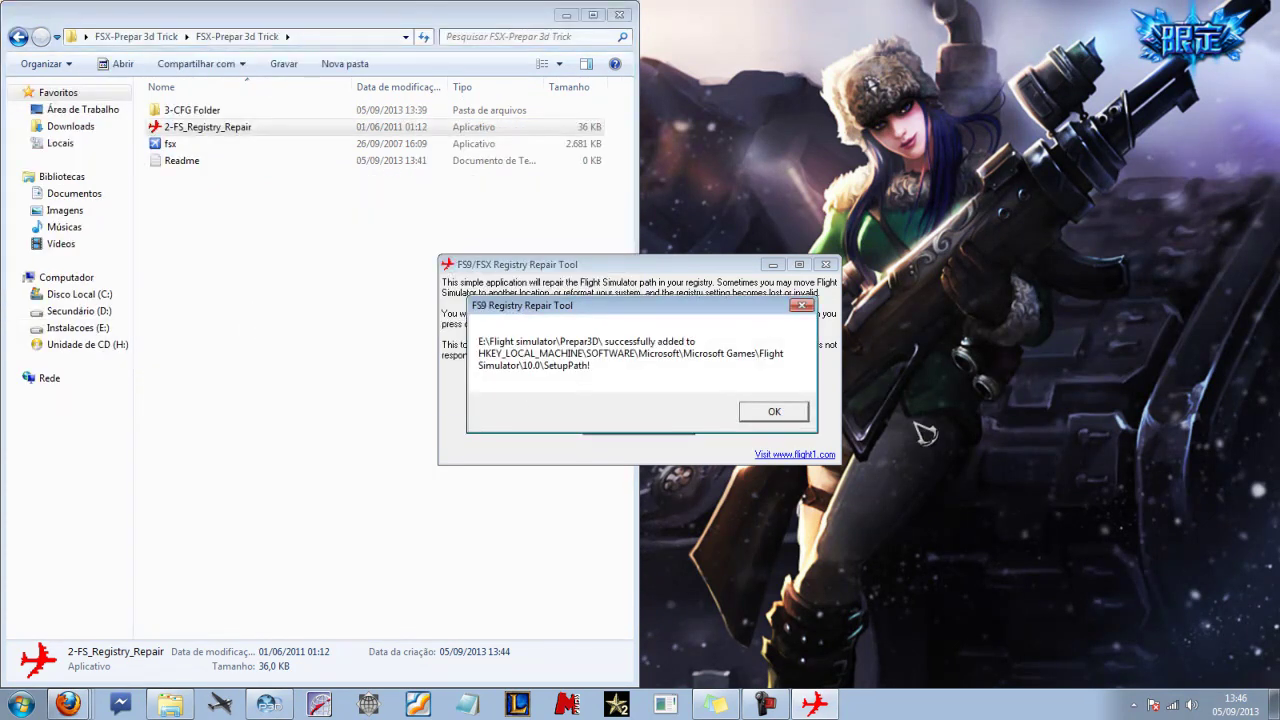
click(778, 414)
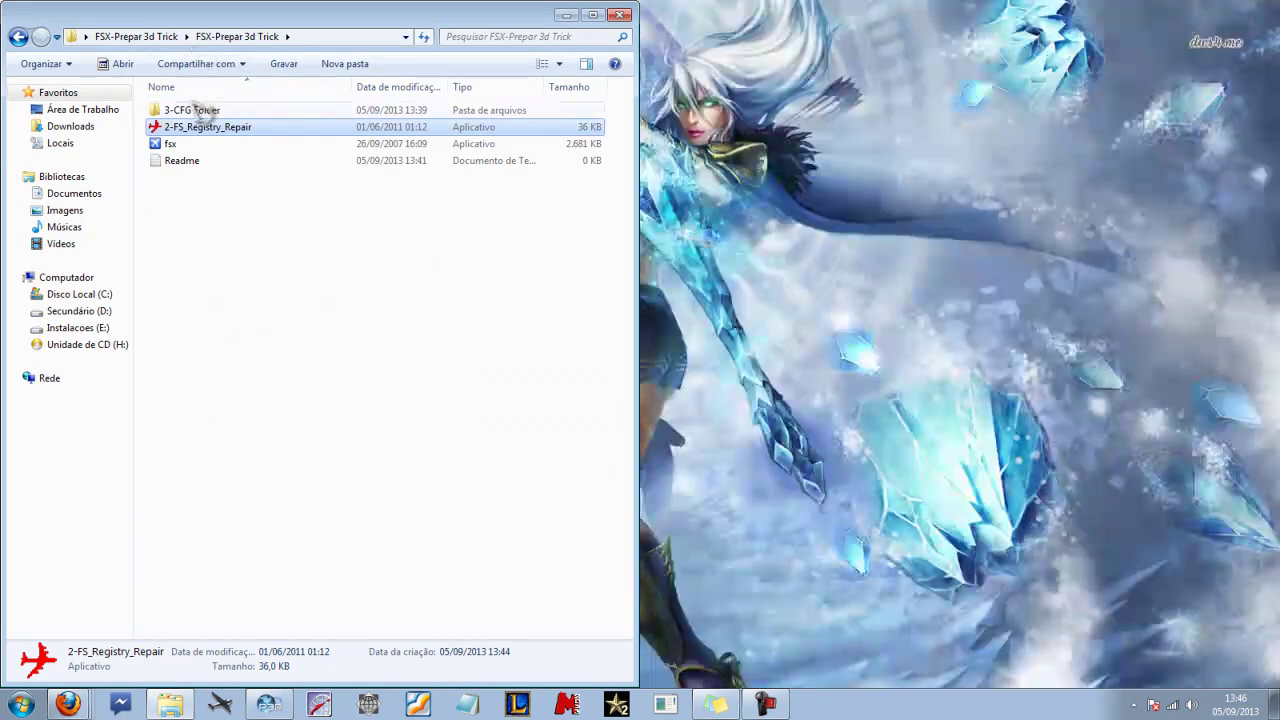
Open the 3-CFG Folder in the inner FSX-Prepar 3d Trick folder and copy its Appdata folder
double_click(200, 111)
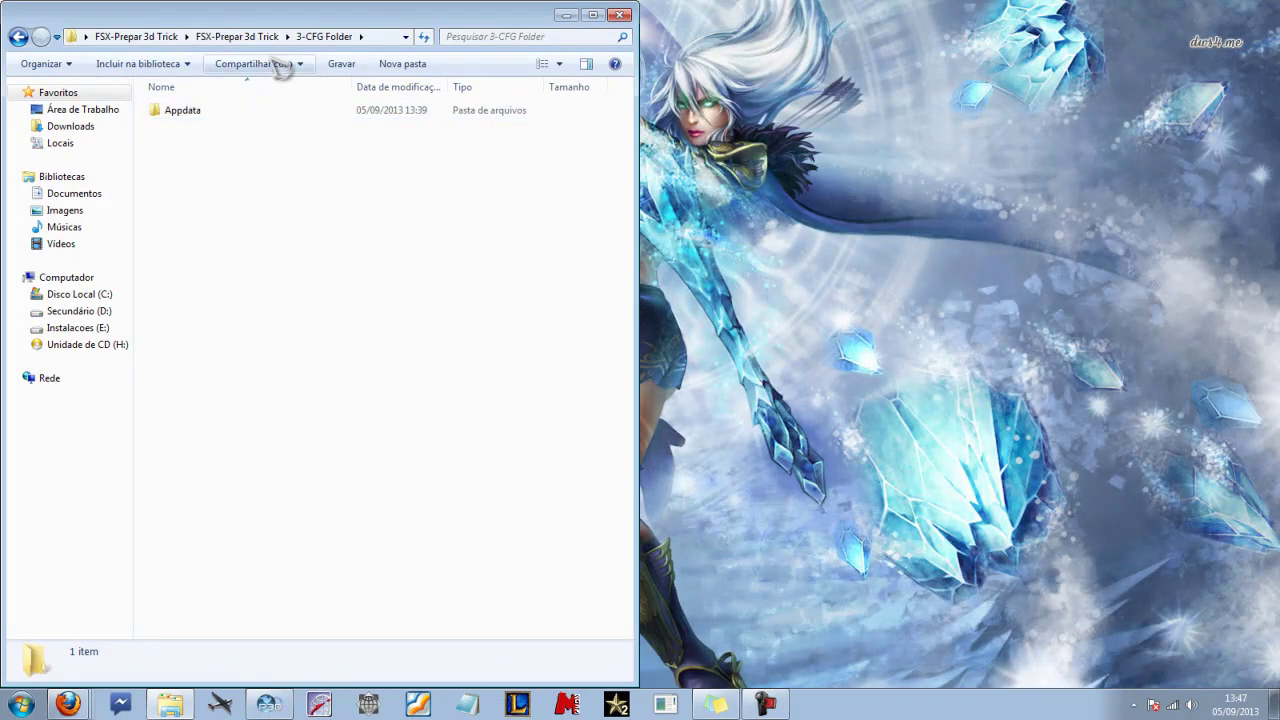
click(240, 37)
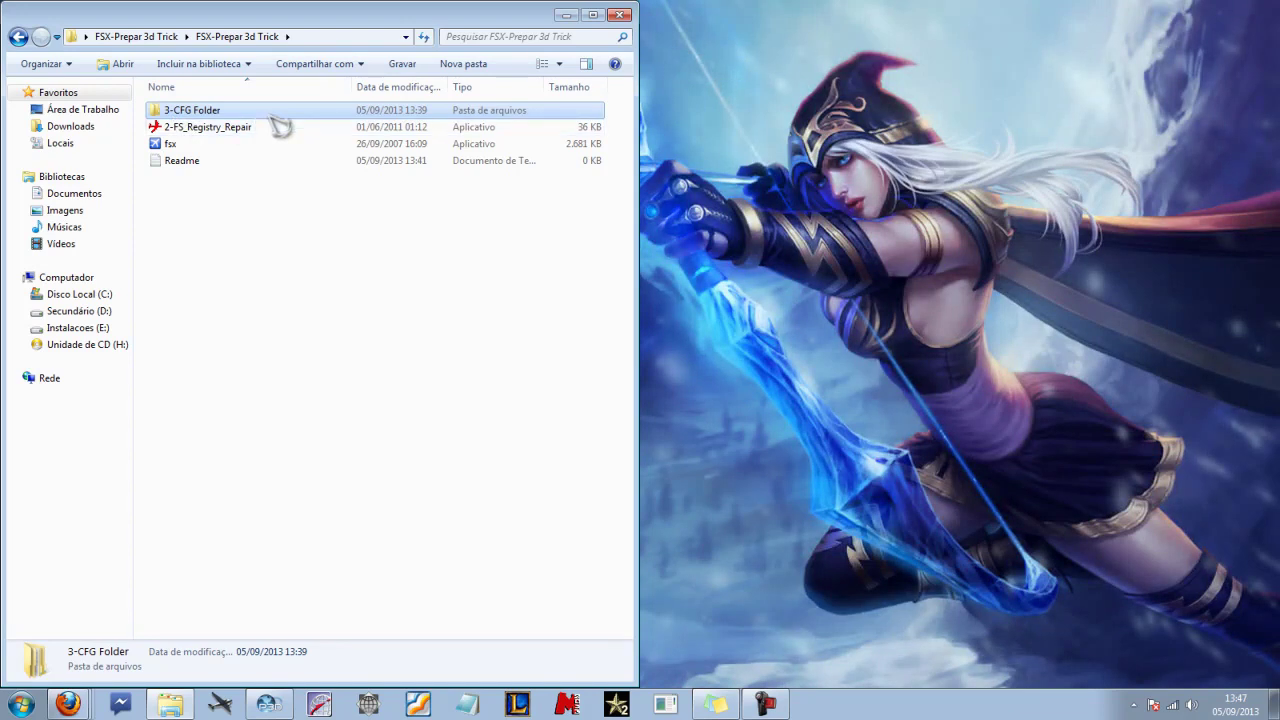
key(Return)
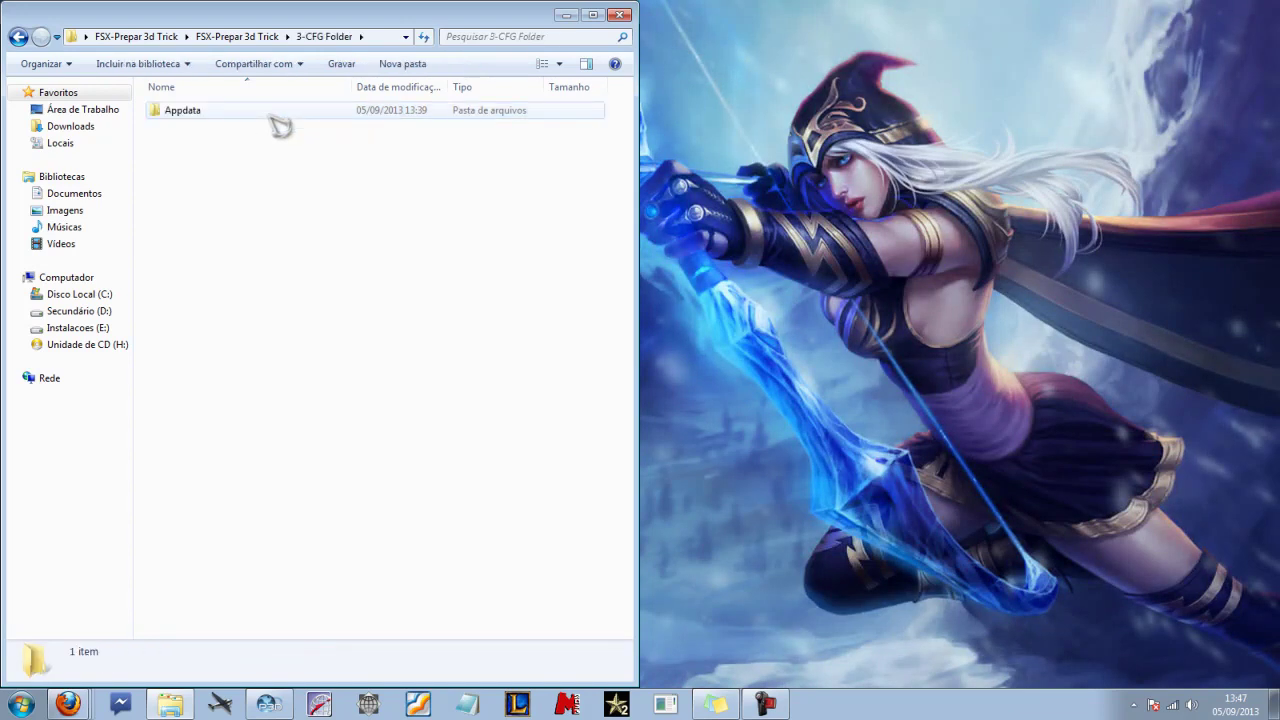
click(186, 116)
right_click(186, 116)
click(329, 344)
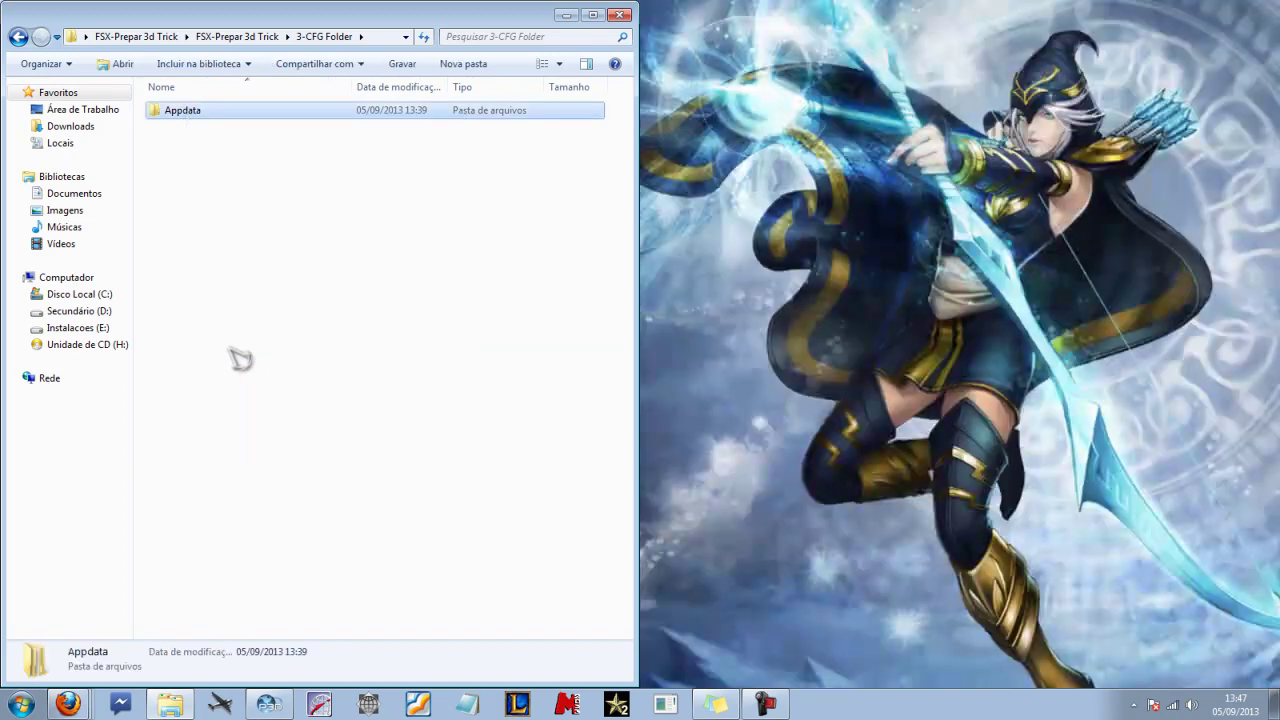
Go to the personal user folder inside Usuários on Disco Local (C:)
click(100, 297)
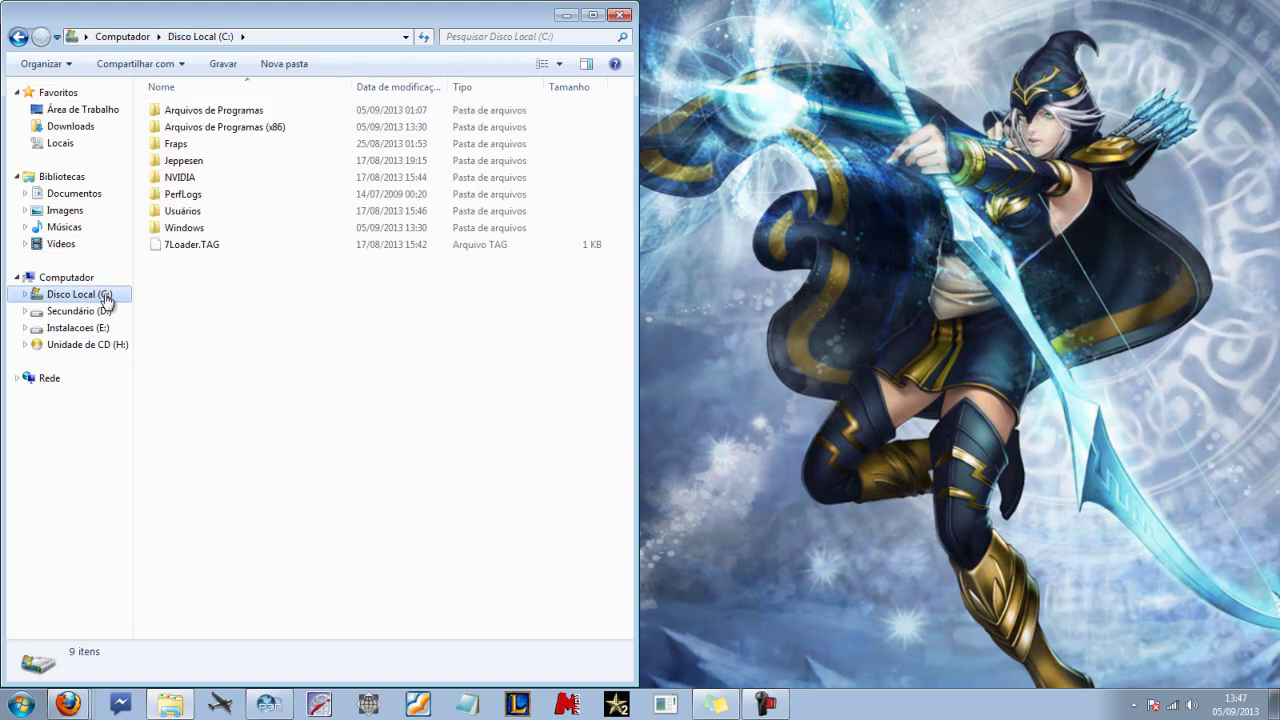
double_click(185, 211)
right_click(202, 304)
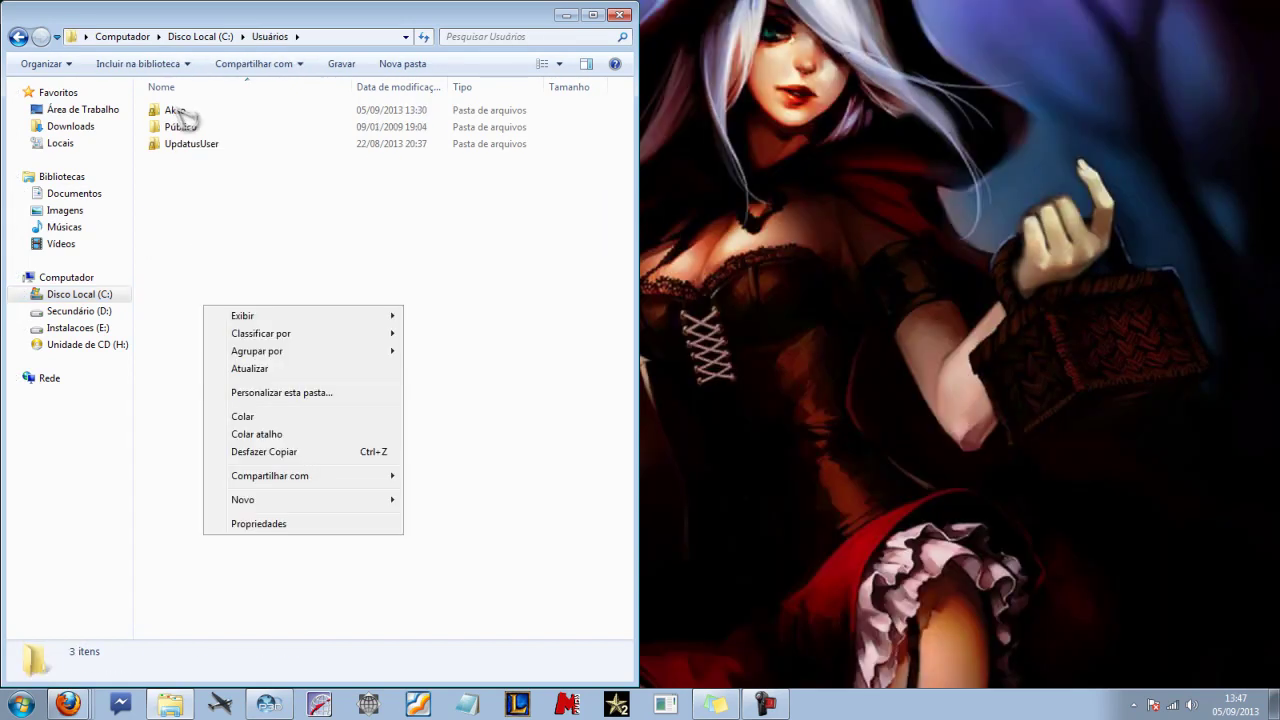
double_click(181, 112)
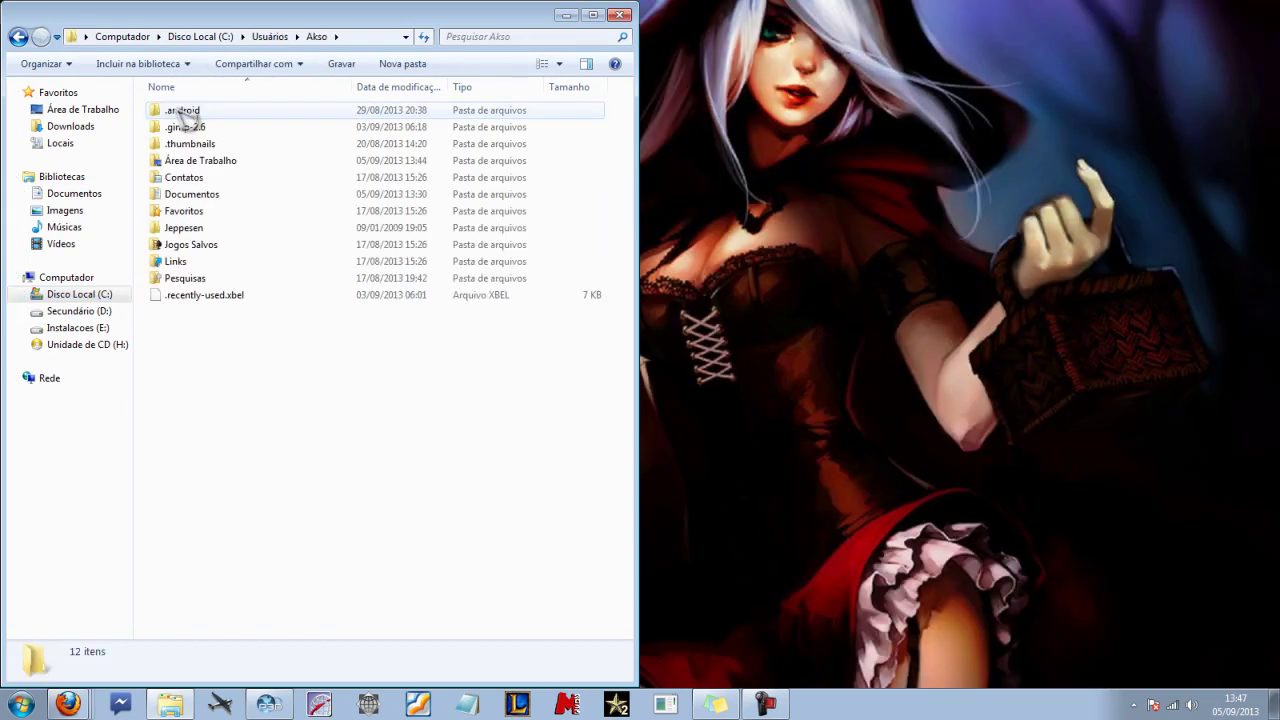
Paste the Appdata folder into the user folder, merging it and the FSX folder with the existing ones, and close the window
right_click(298, 401)
click(331, 513)
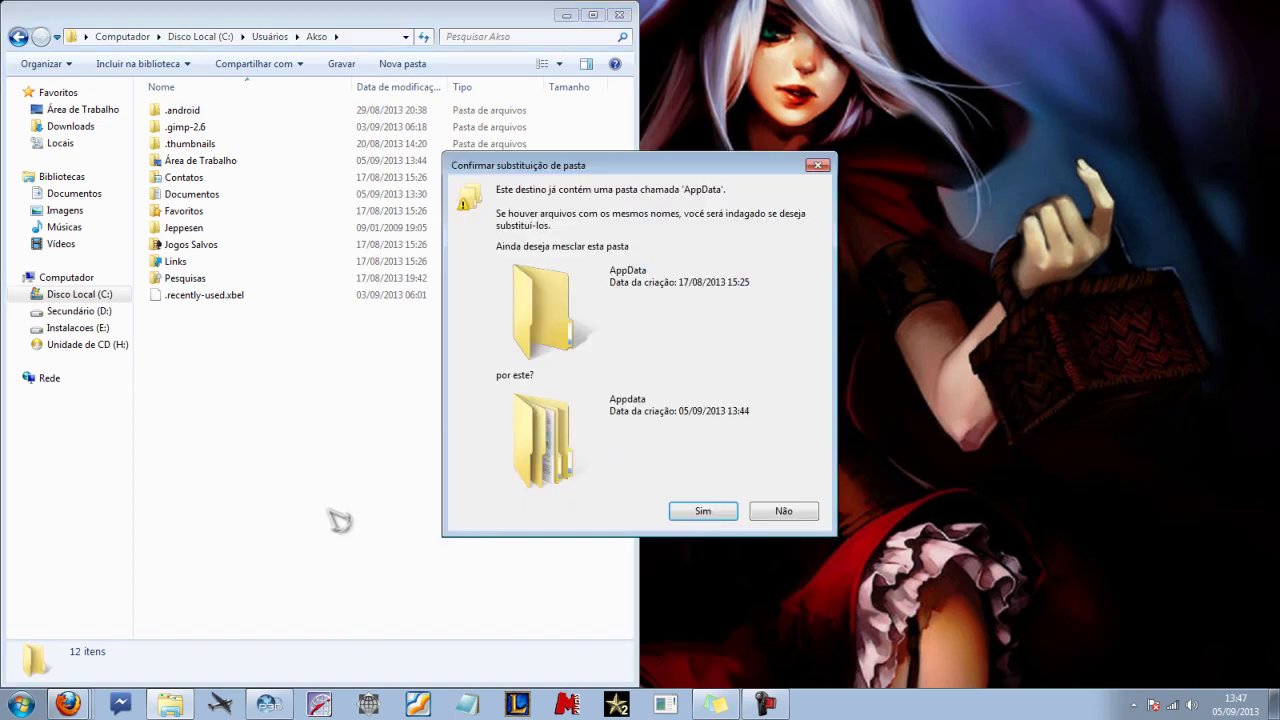
click(703, 511)
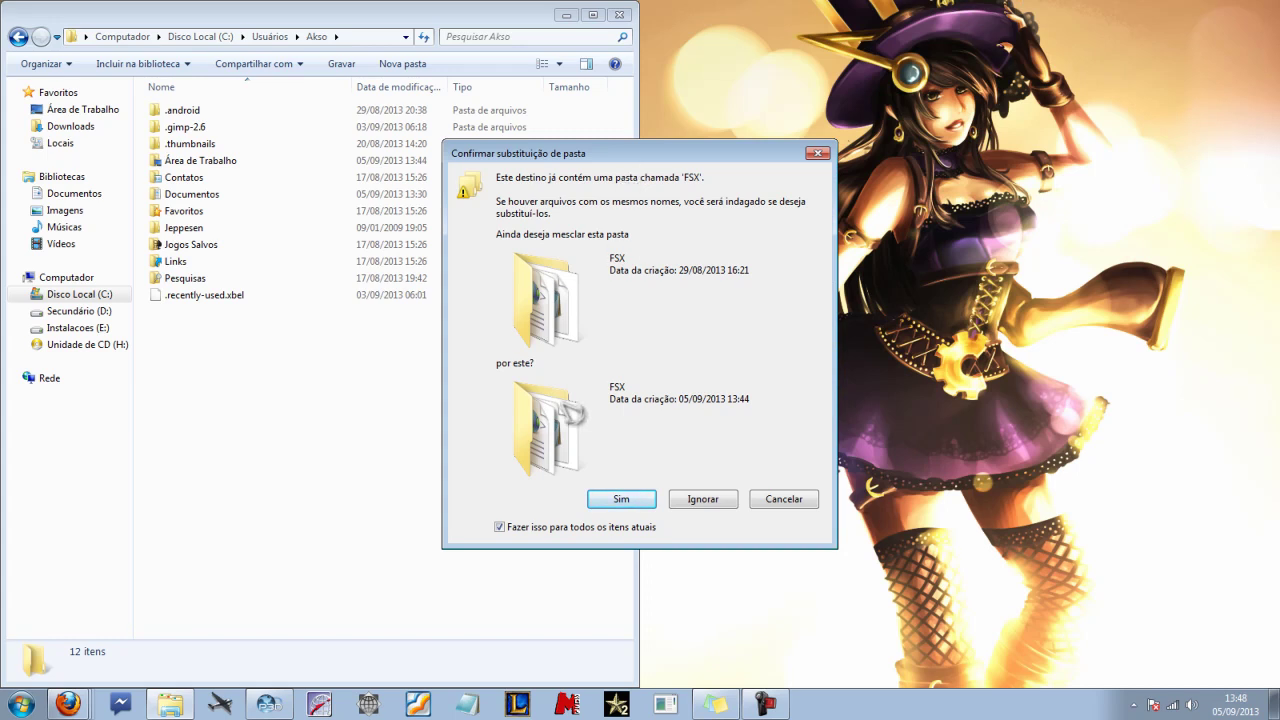
click(625, 499)
click(608, 397)
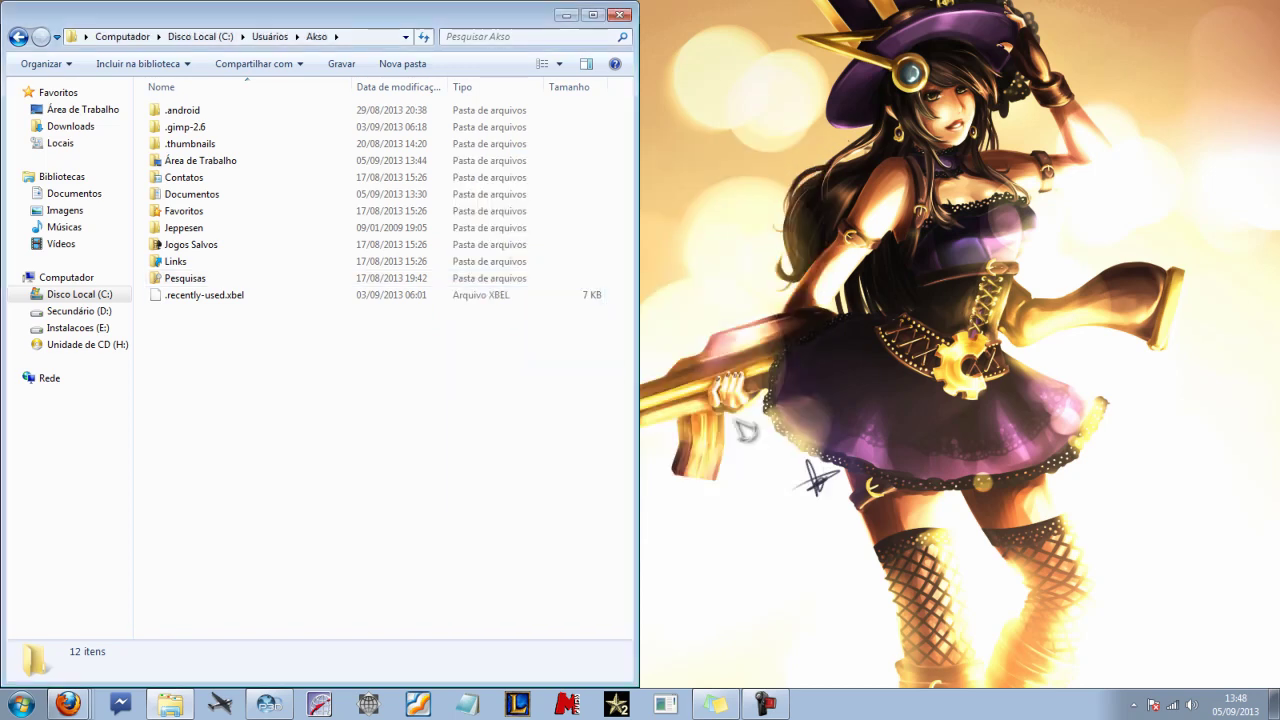
click(620, 15)
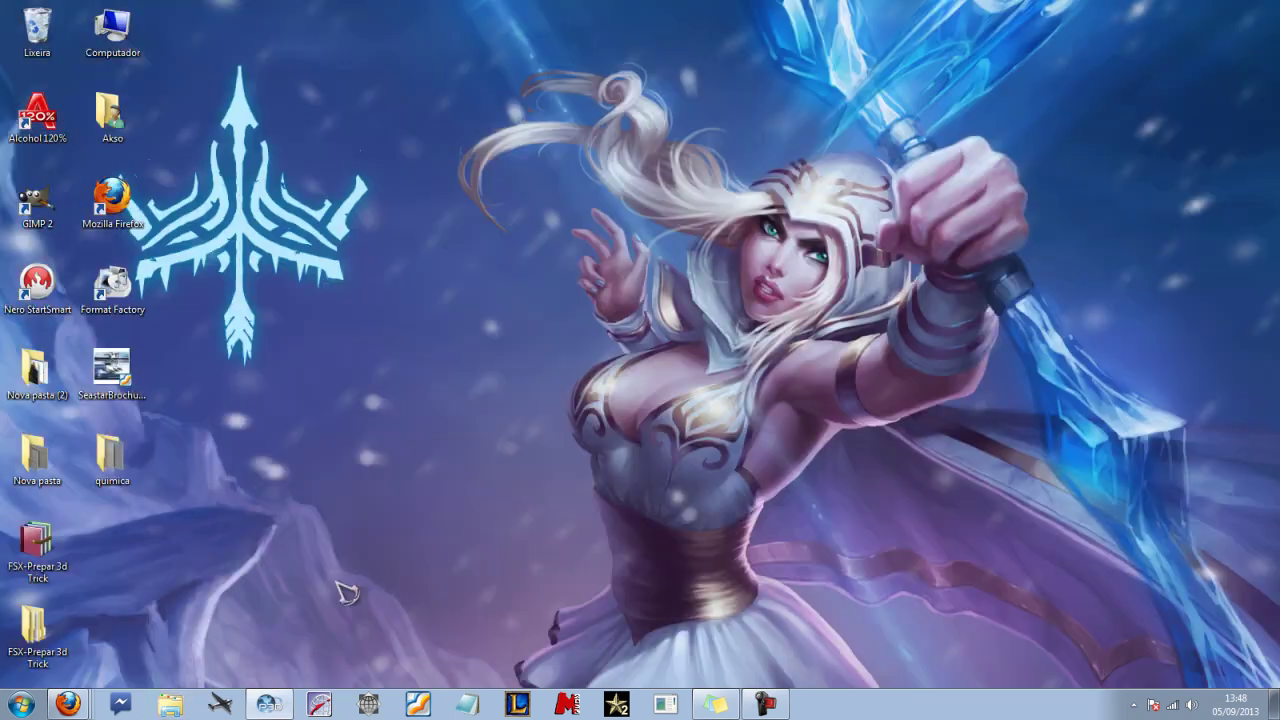
Switch to Prepar3D, look down at the 737 cockpit's instrument panel and open the enlarged CDU
click(268, 704)
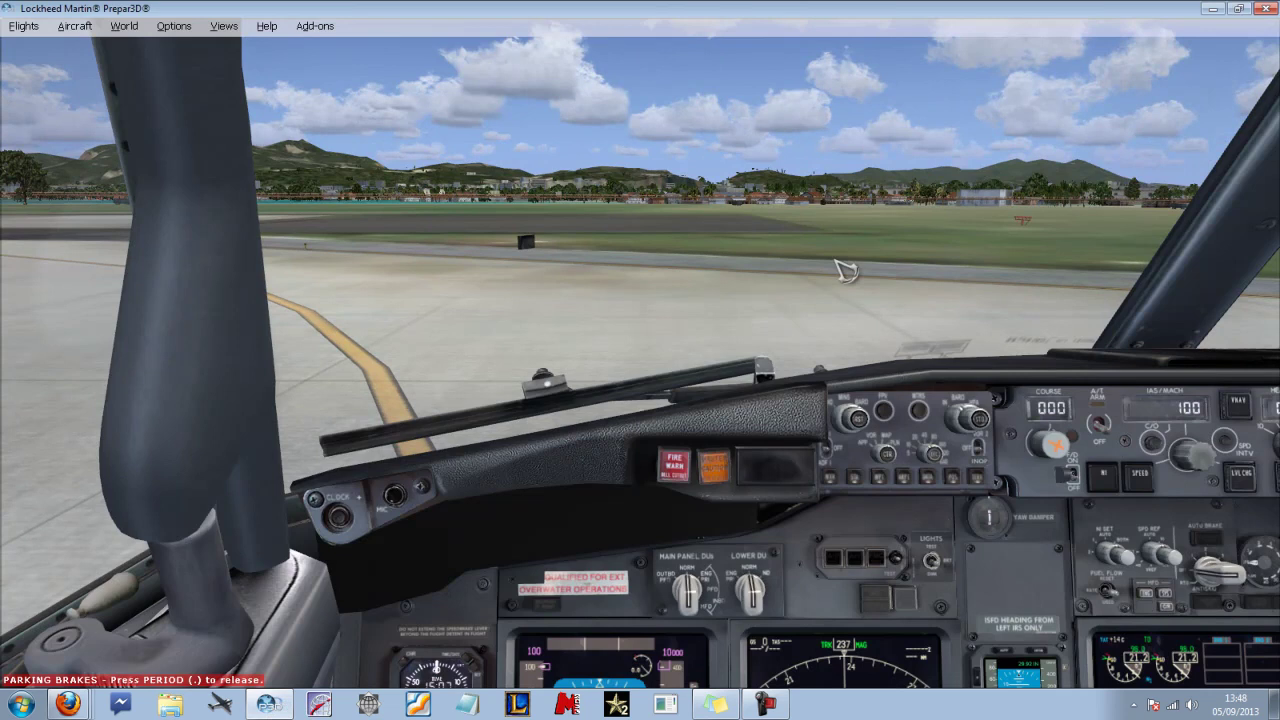
key(space)
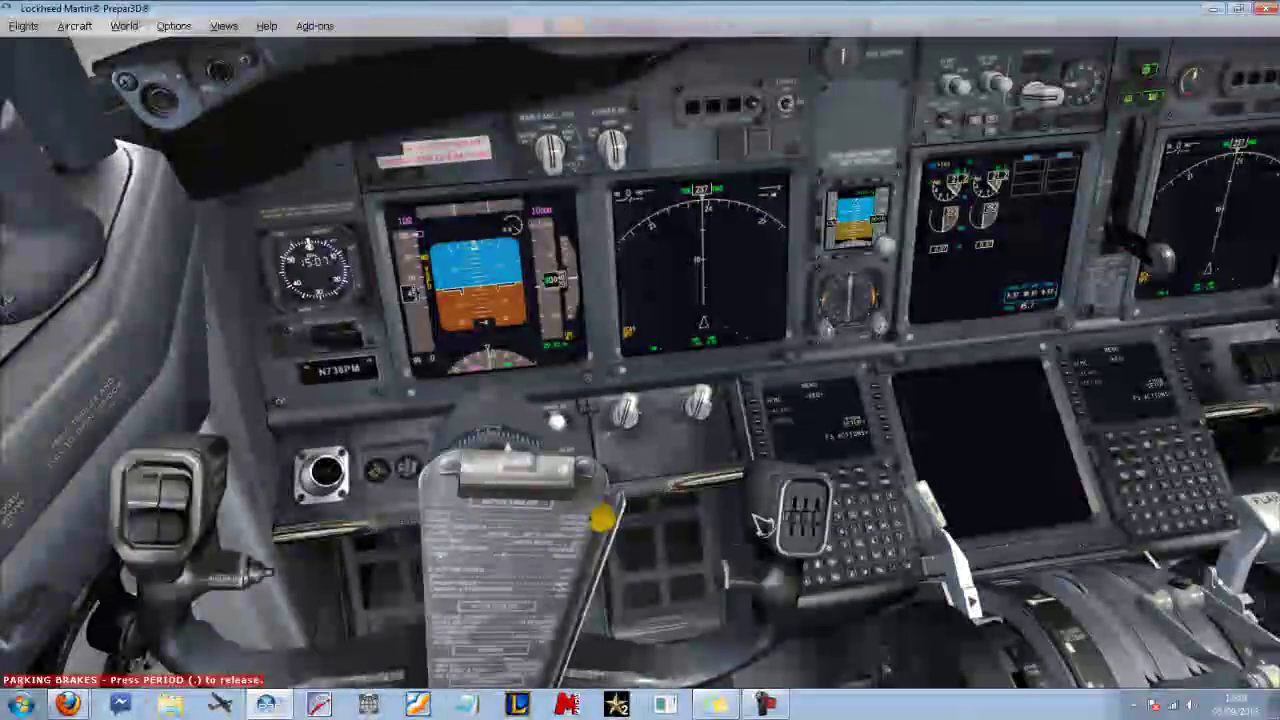
click(790, 445)
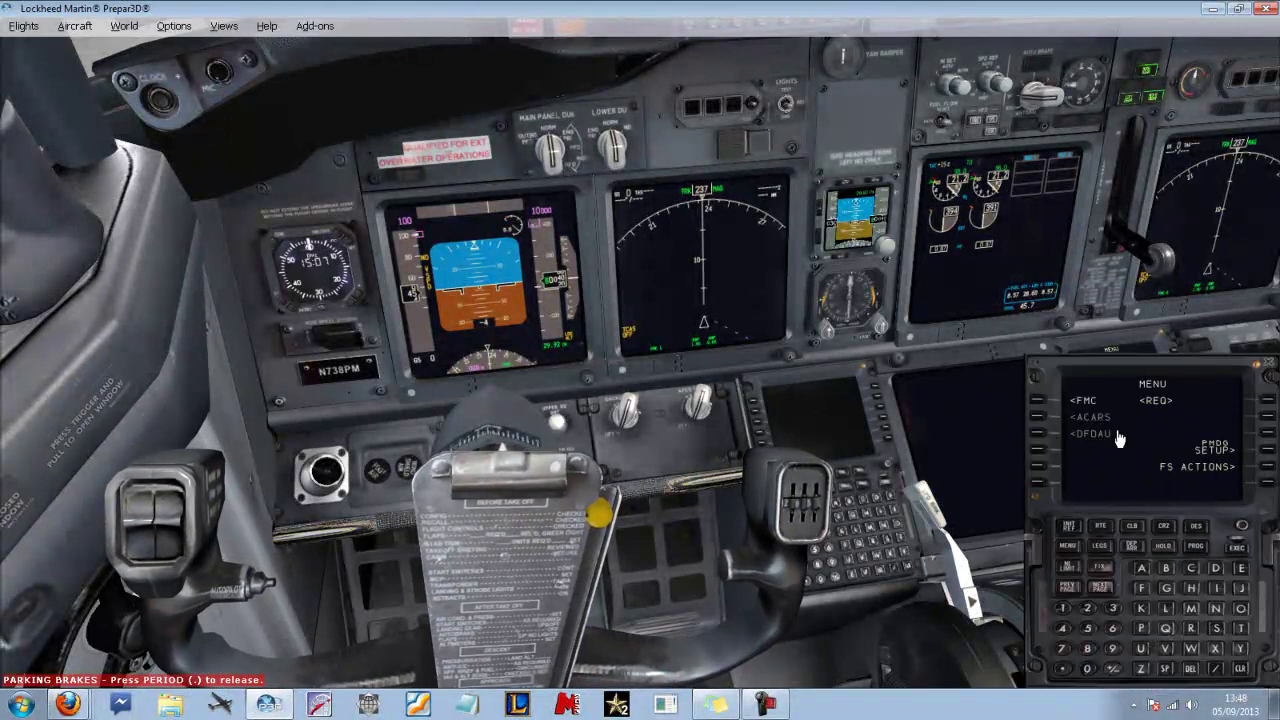
Examine the FMC's IDENT page and INIT/REF INDEX on the CDU
click(1064, 400)
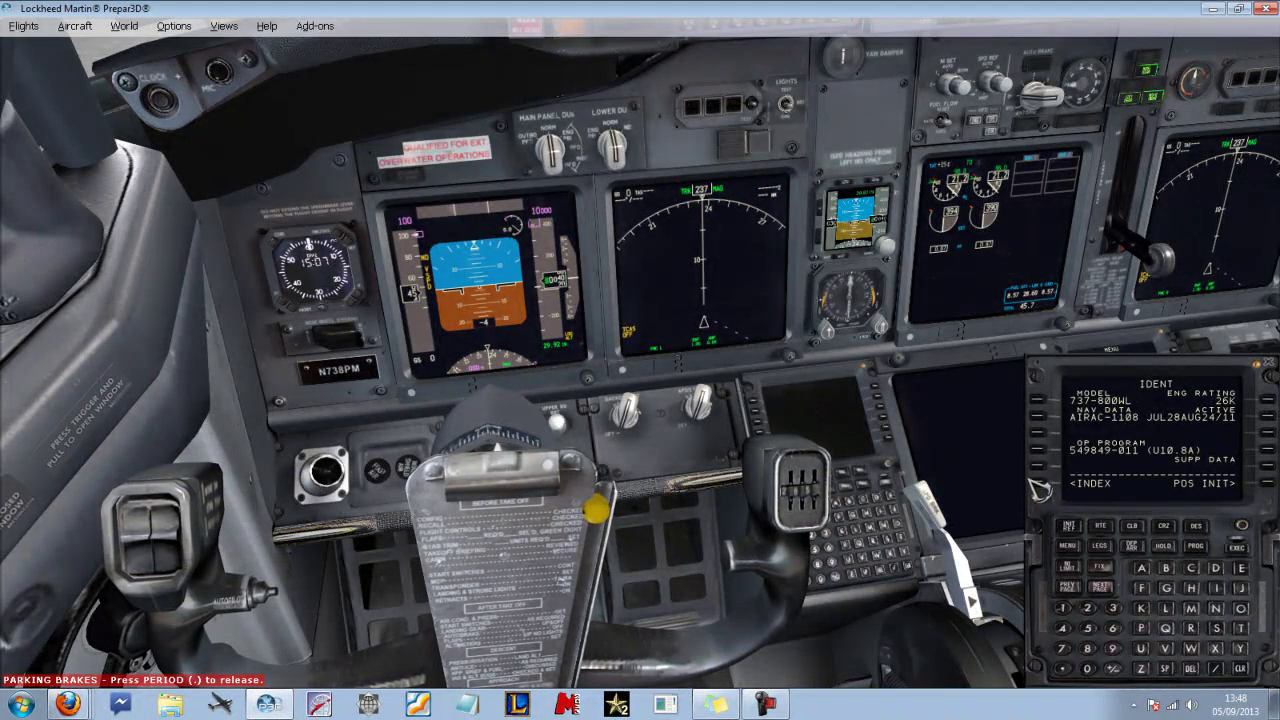
click(1038, 484)
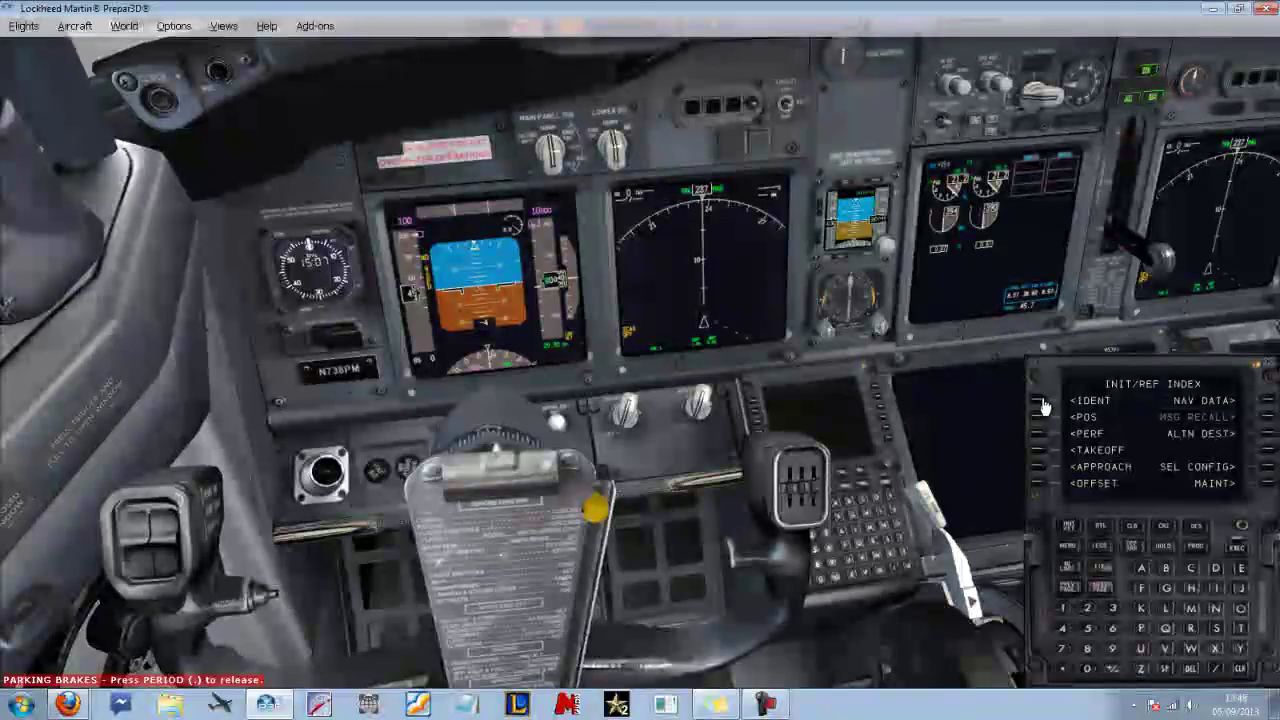
click(1040, 400)
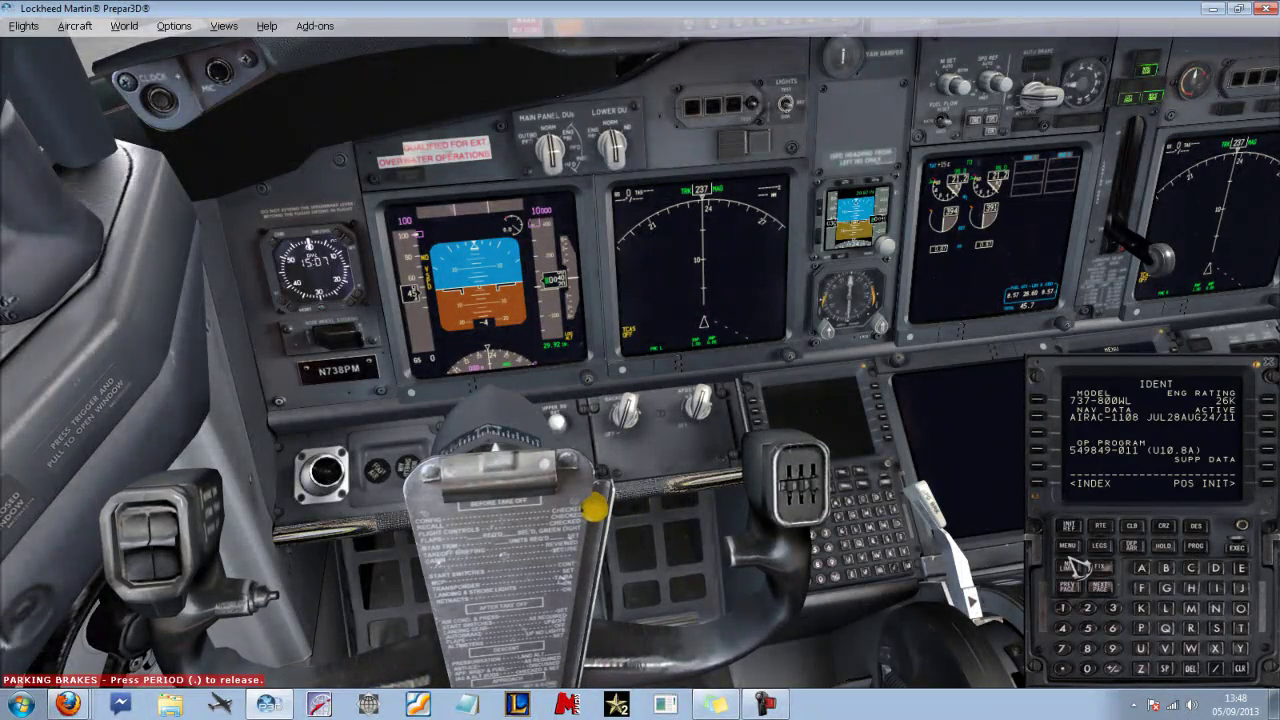
Check the PMDG SETUP page and its aircraft options on the CDU, and return to the main CDU menu
click(1067, 545)
click(1266, 450)
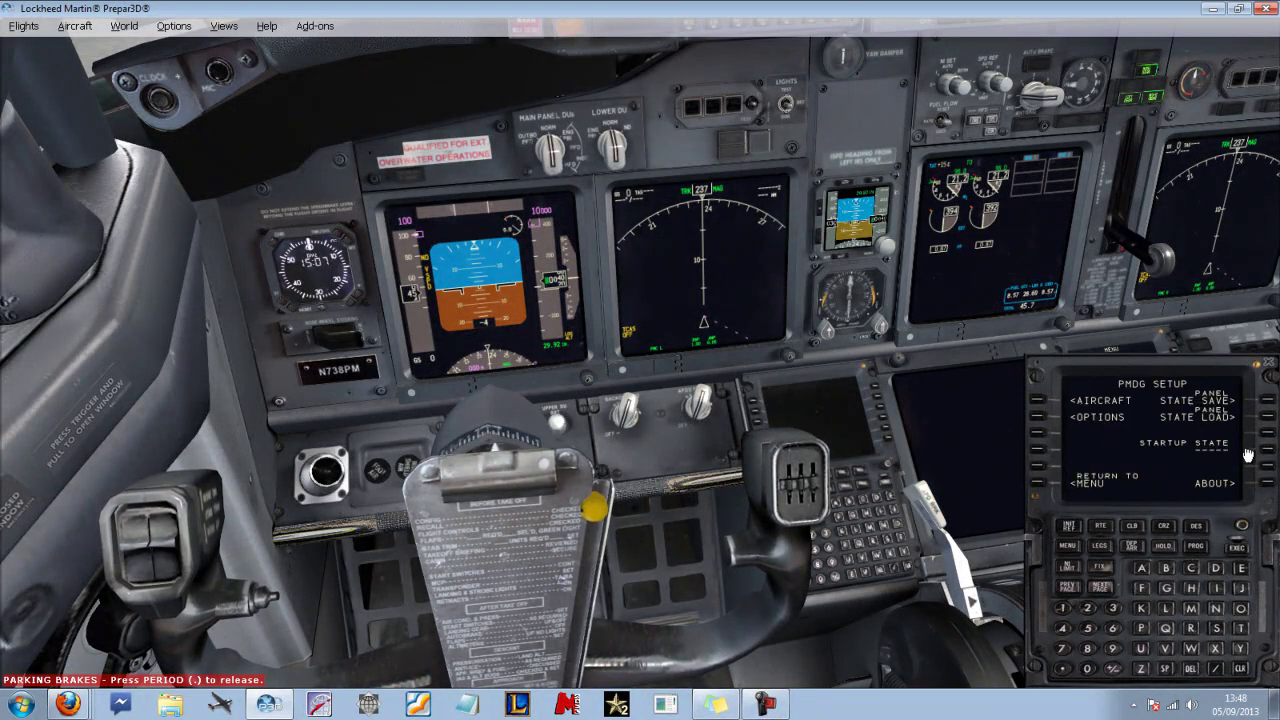
click(1038, 399)
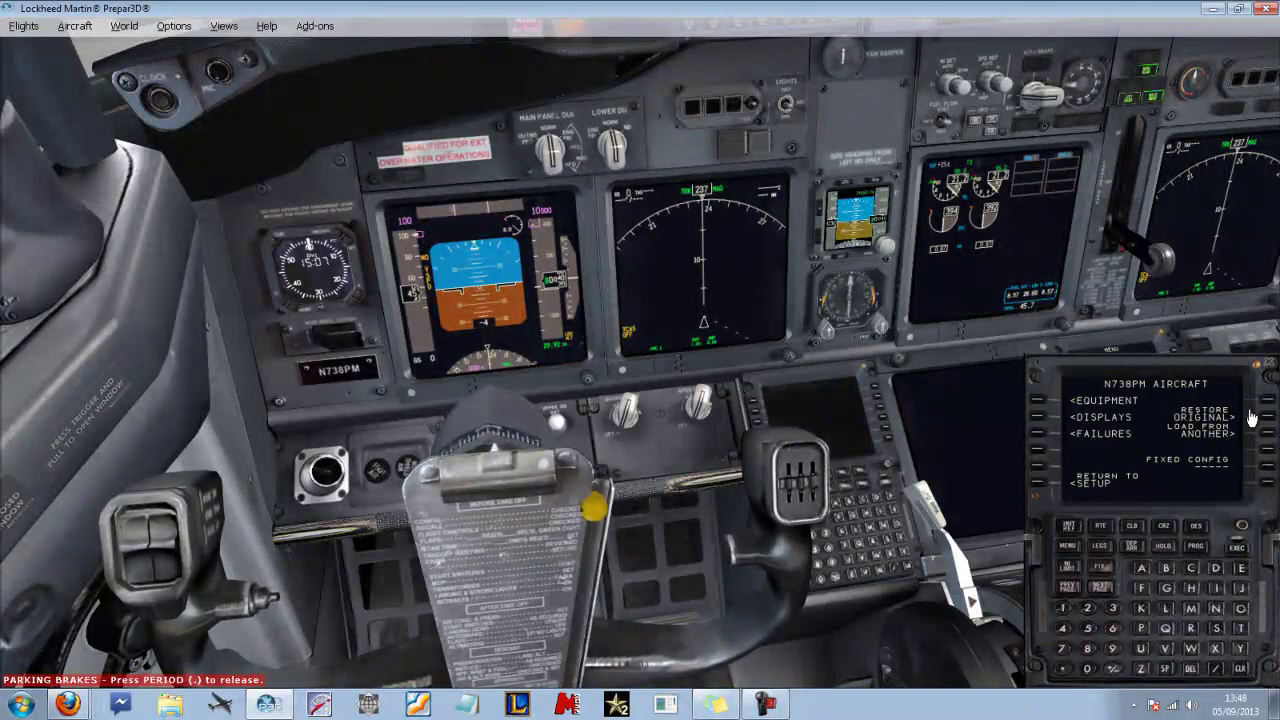
click(1042, 482)
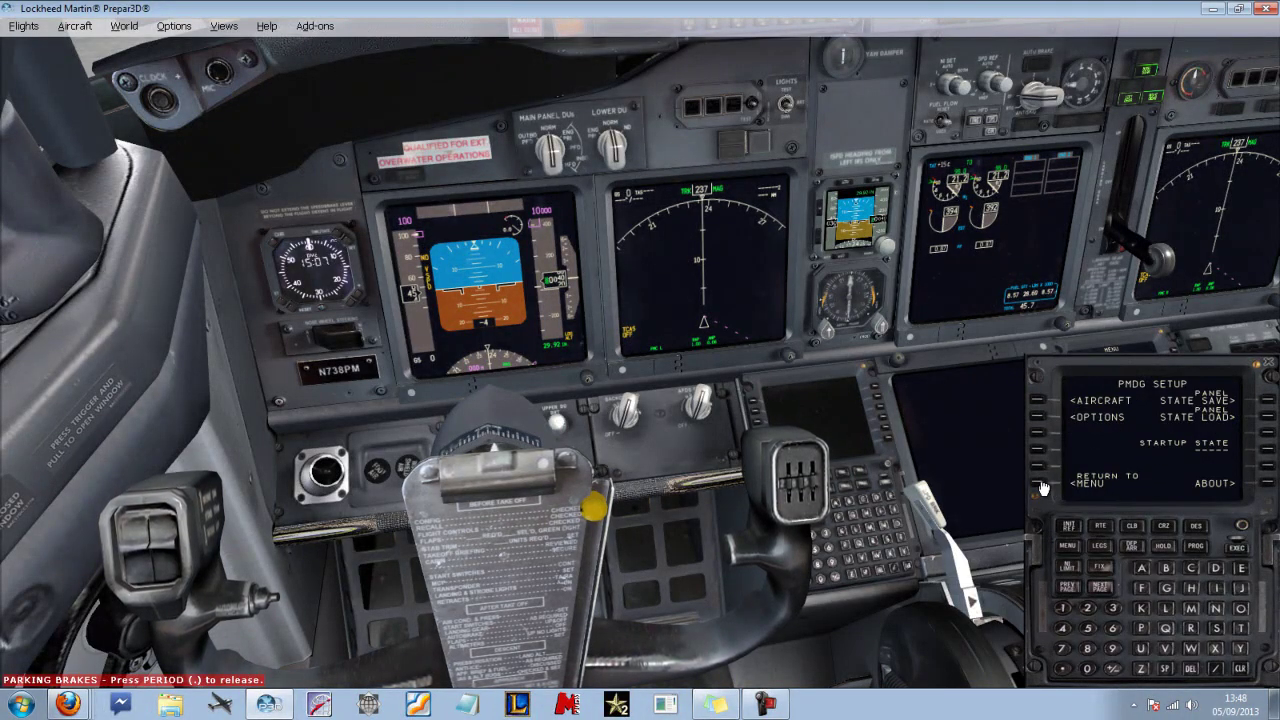
click(1045, 481)
Set the aircraft's fuel load to 1/3 through the CDU's FS ACTIONS fuel page and return to FS ACTIONS
click(1266, 467)
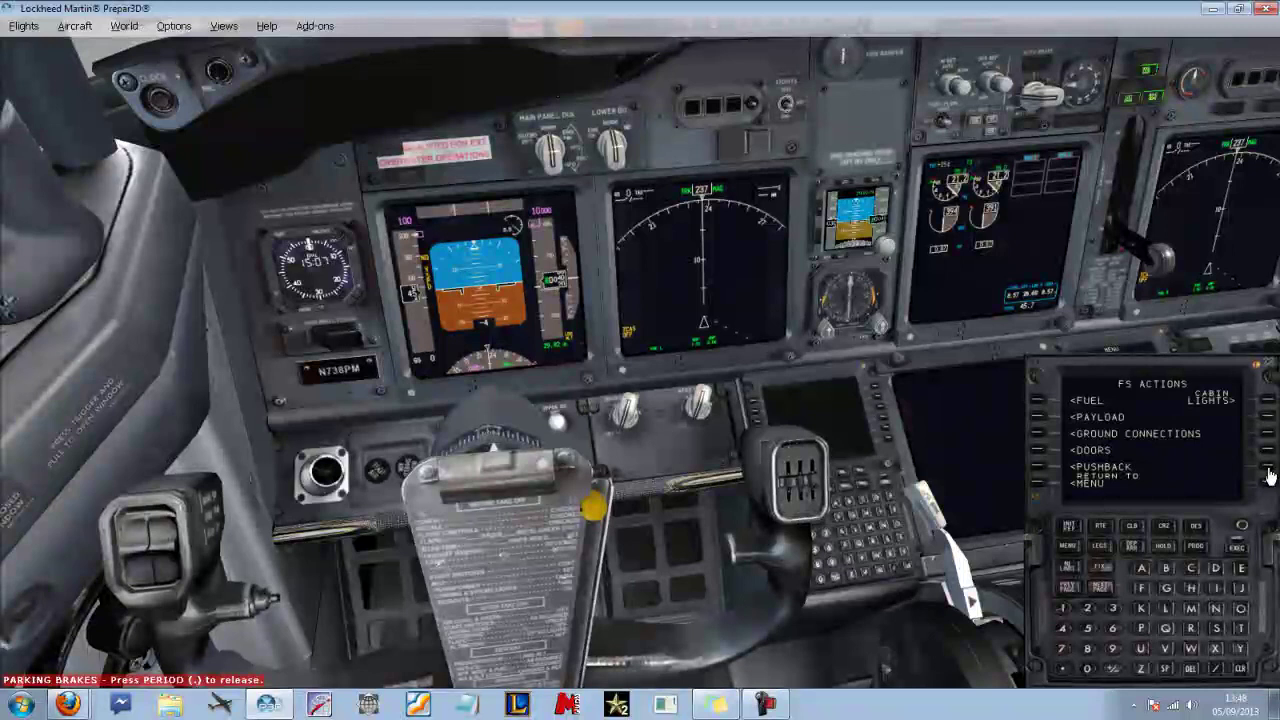
click(1048, 402)
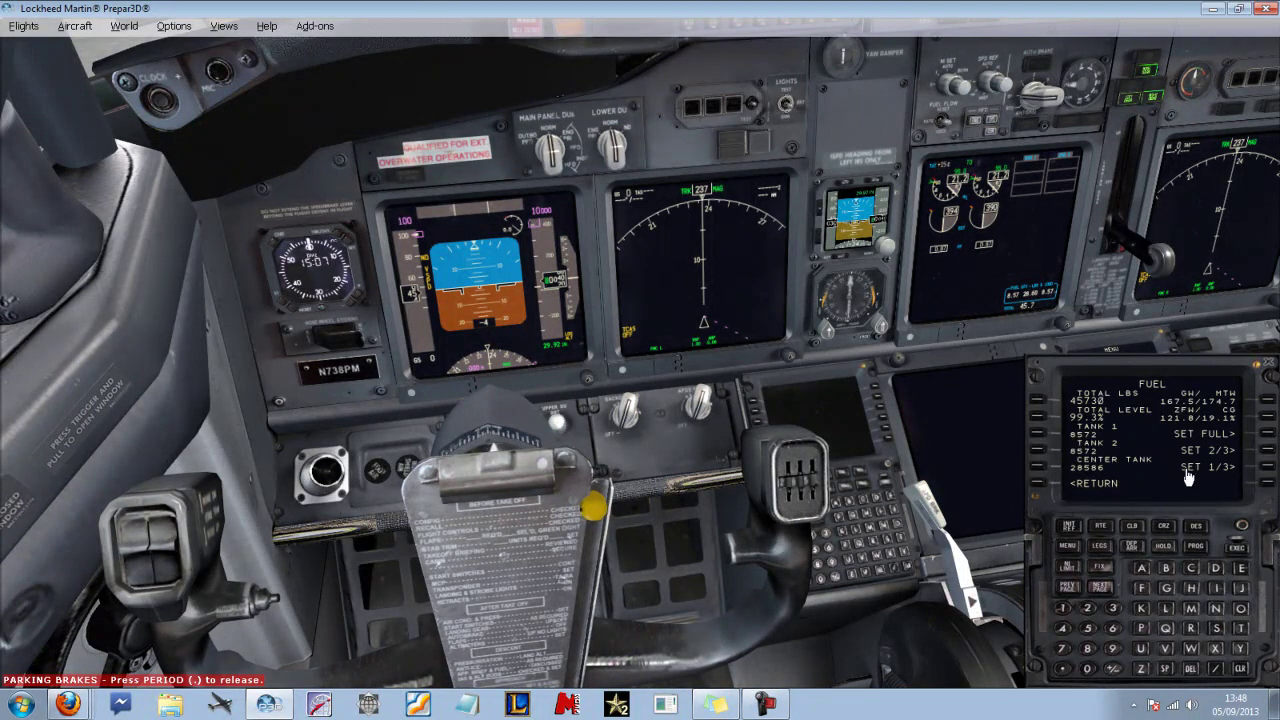
click(1266, 467)
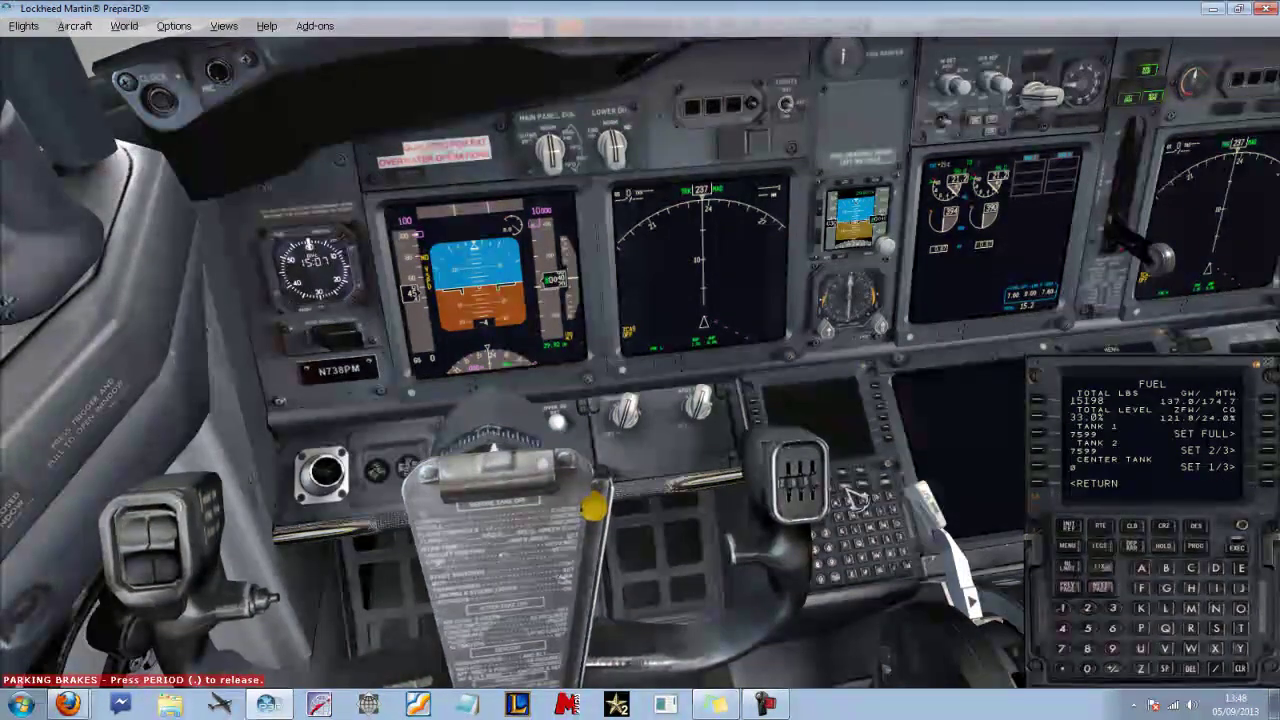
click(1038, 485)
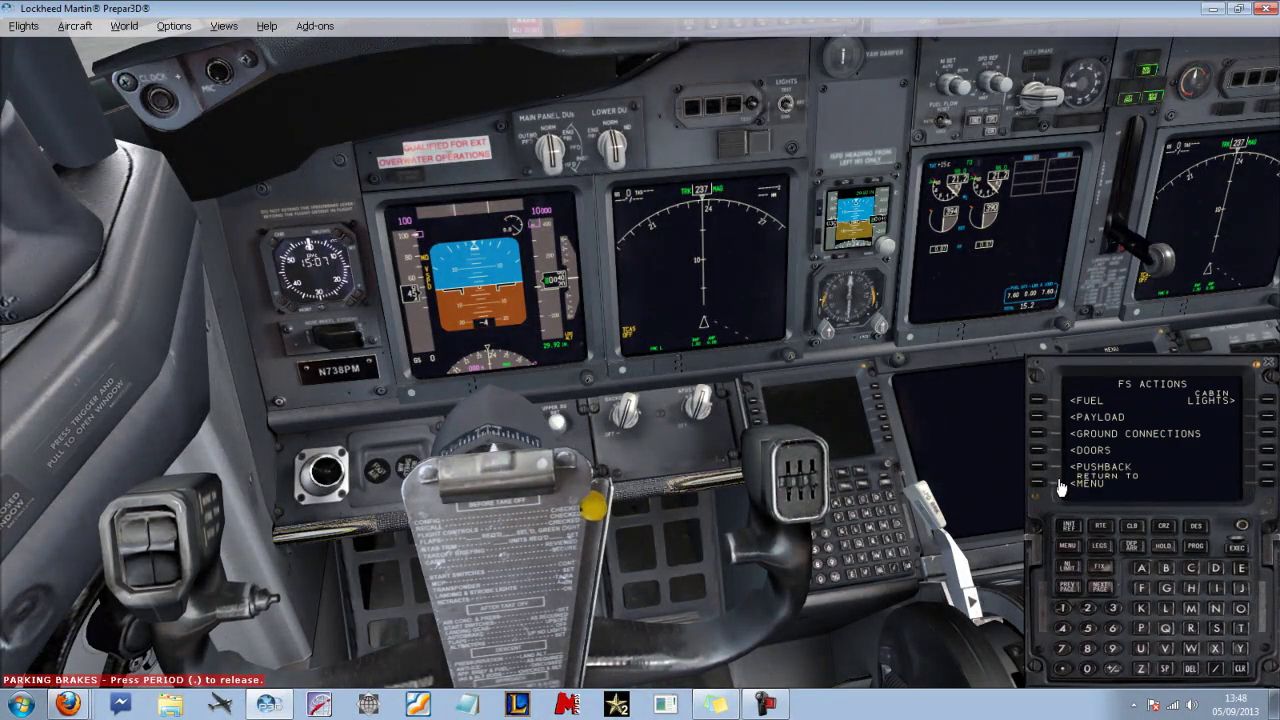
Bring up the FMC's POS INIT page on the CDU
click(1040, 482)
click(1036, 408)
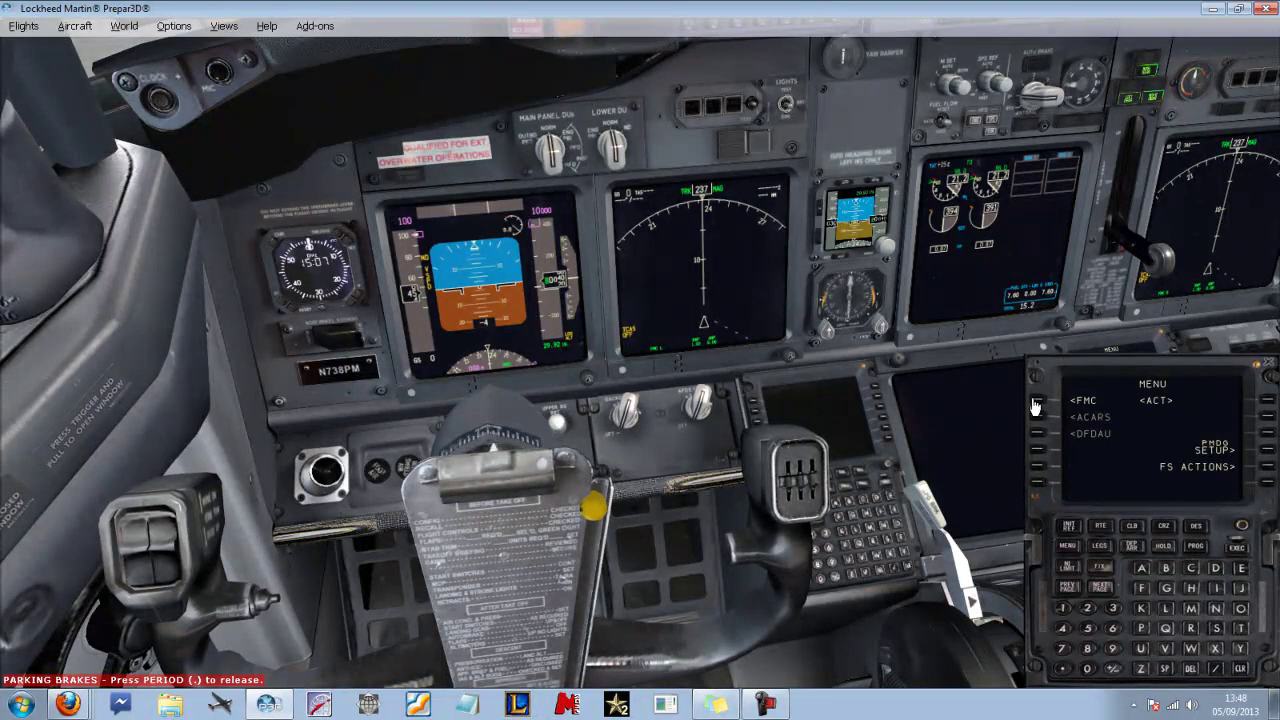
click(1262, 492)
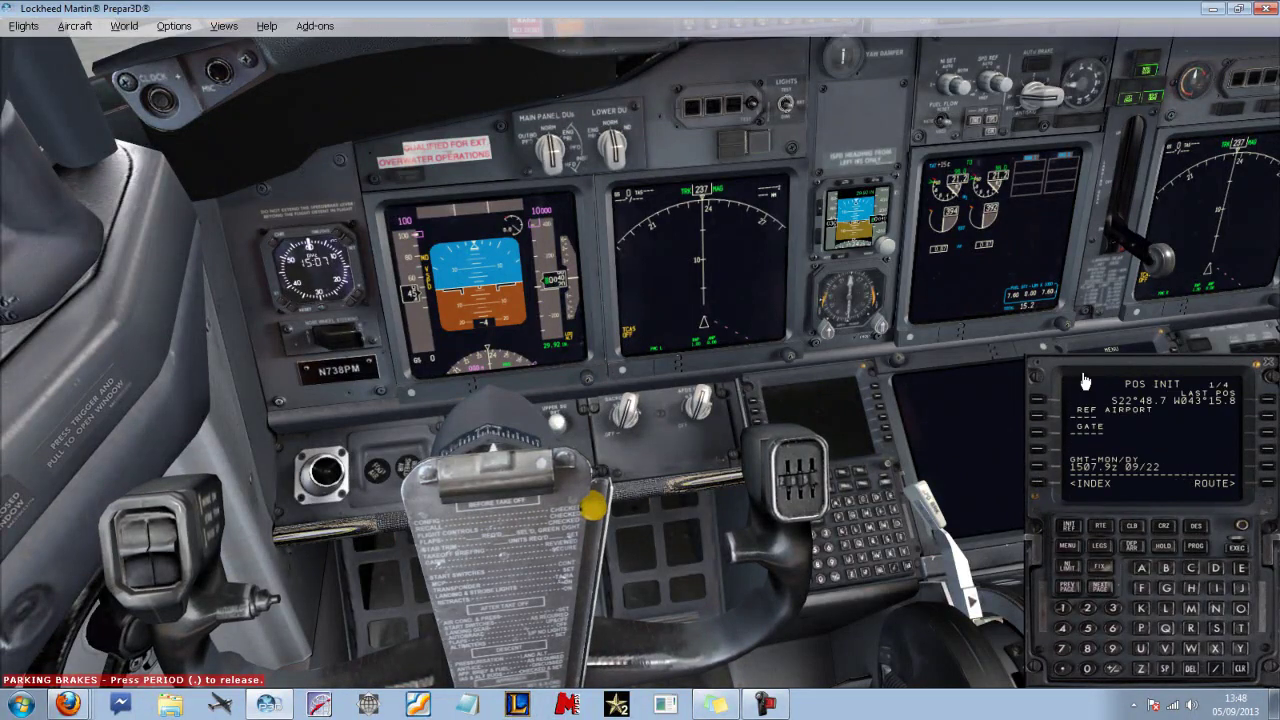
Enter SBGL as the reference airport on the FMC's POS INIT page
click(1218, 632)
click(1168, 568)
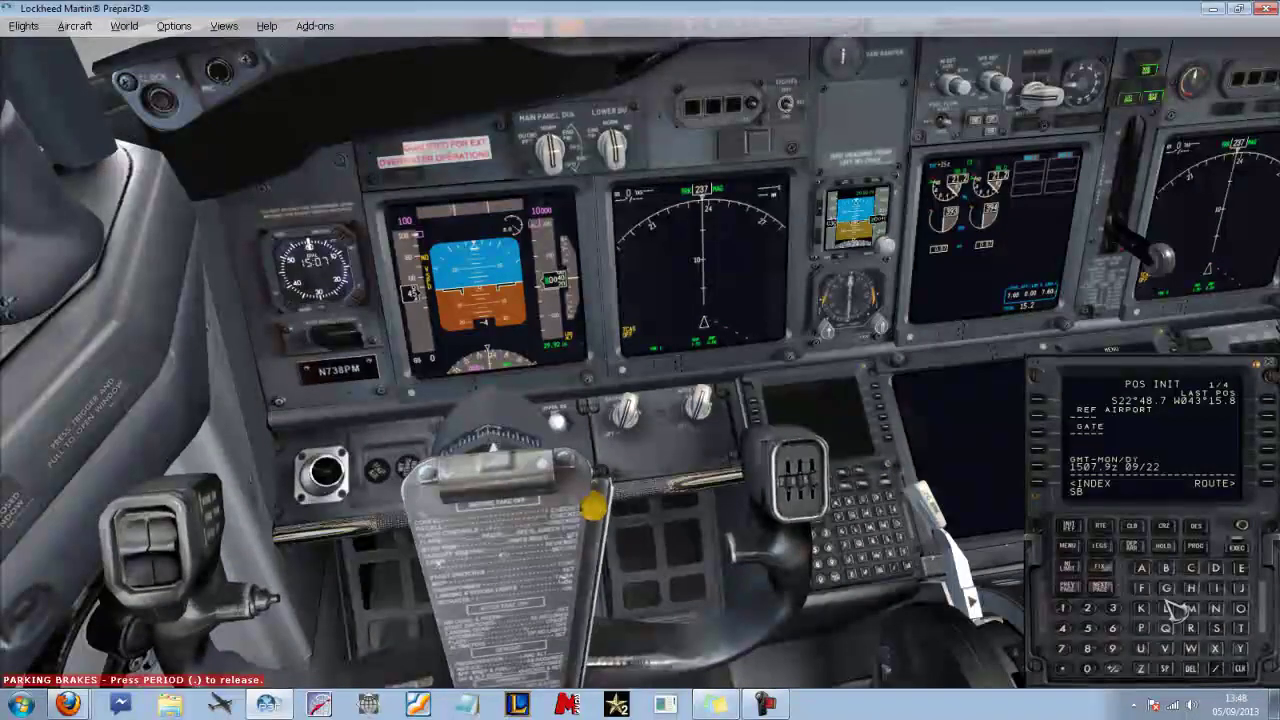
click(1168, 608)
click(1037, 418)
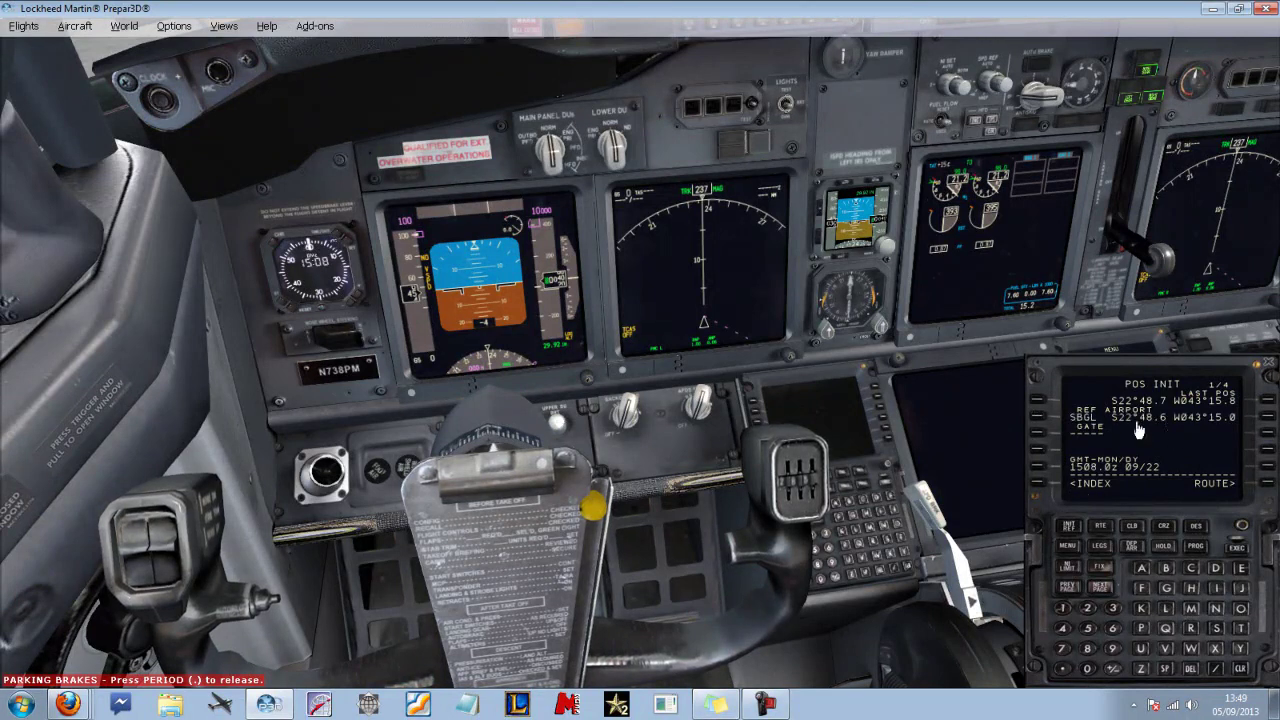
Enter SBGL as the origin and fill in the destination airport on the FMC's RTE page, and close the enlarged CDU
click(1266, 484)
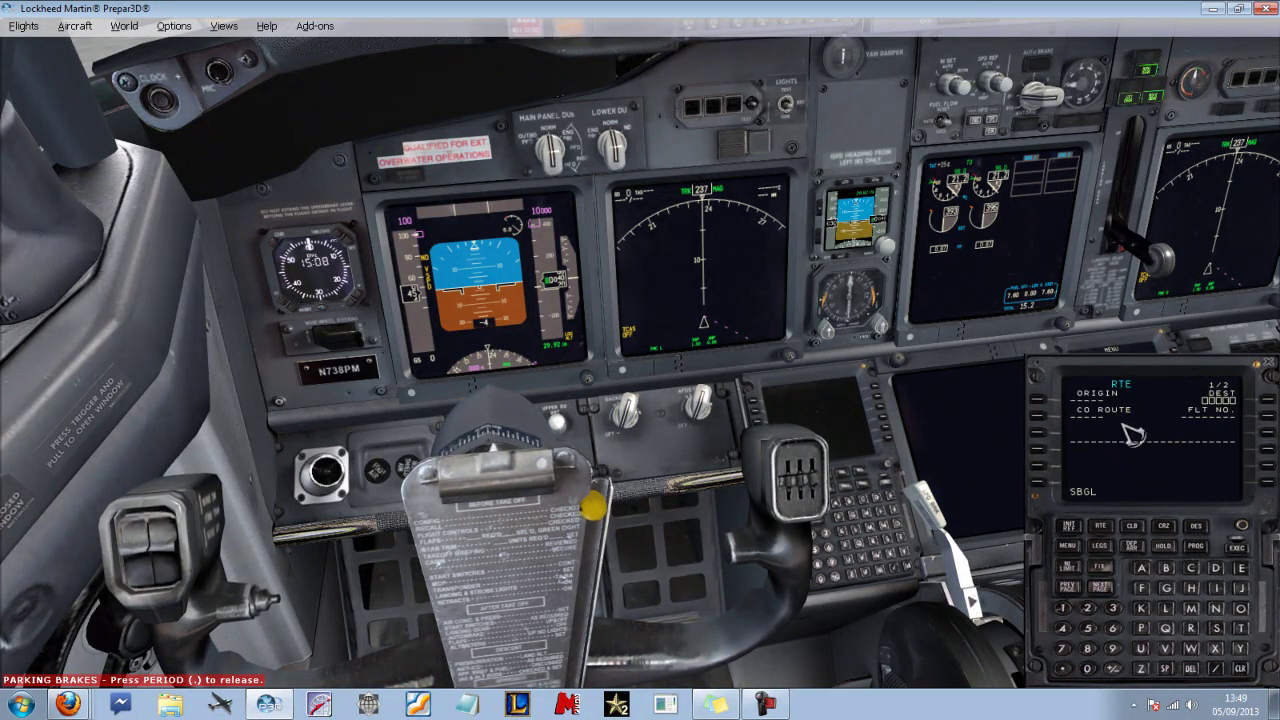
click(1216, 628)
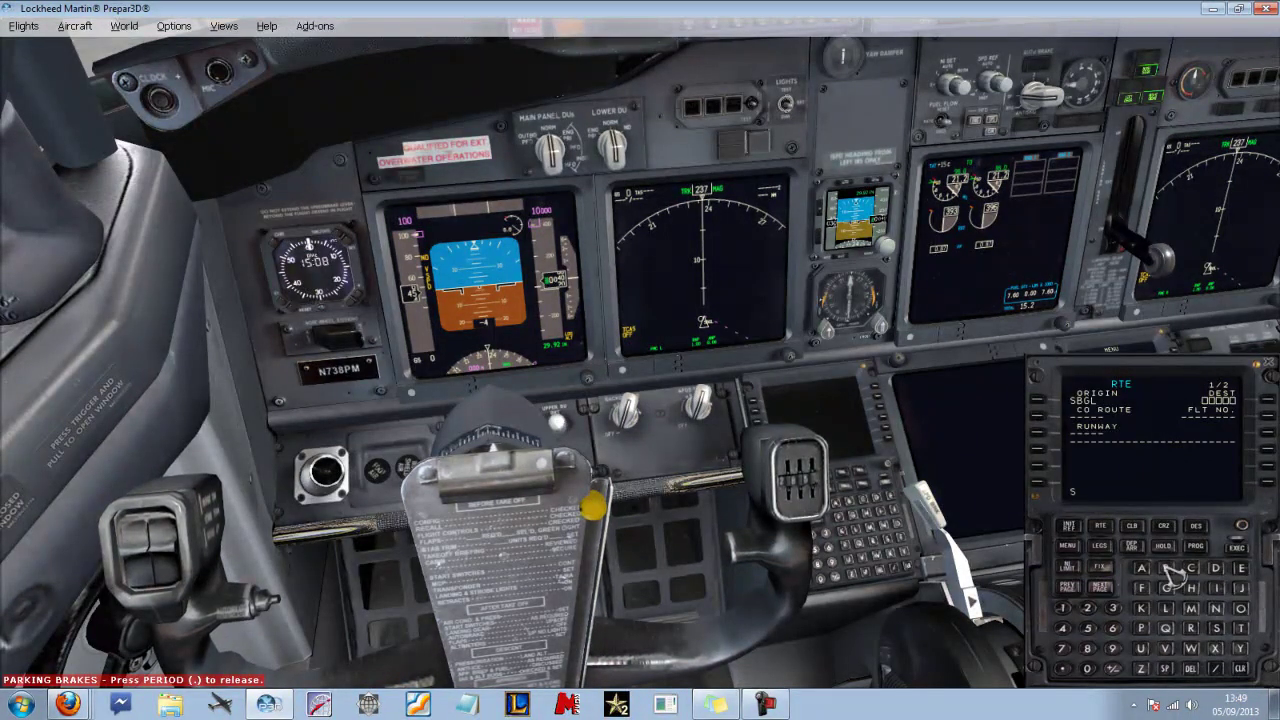
click(1166, 568)
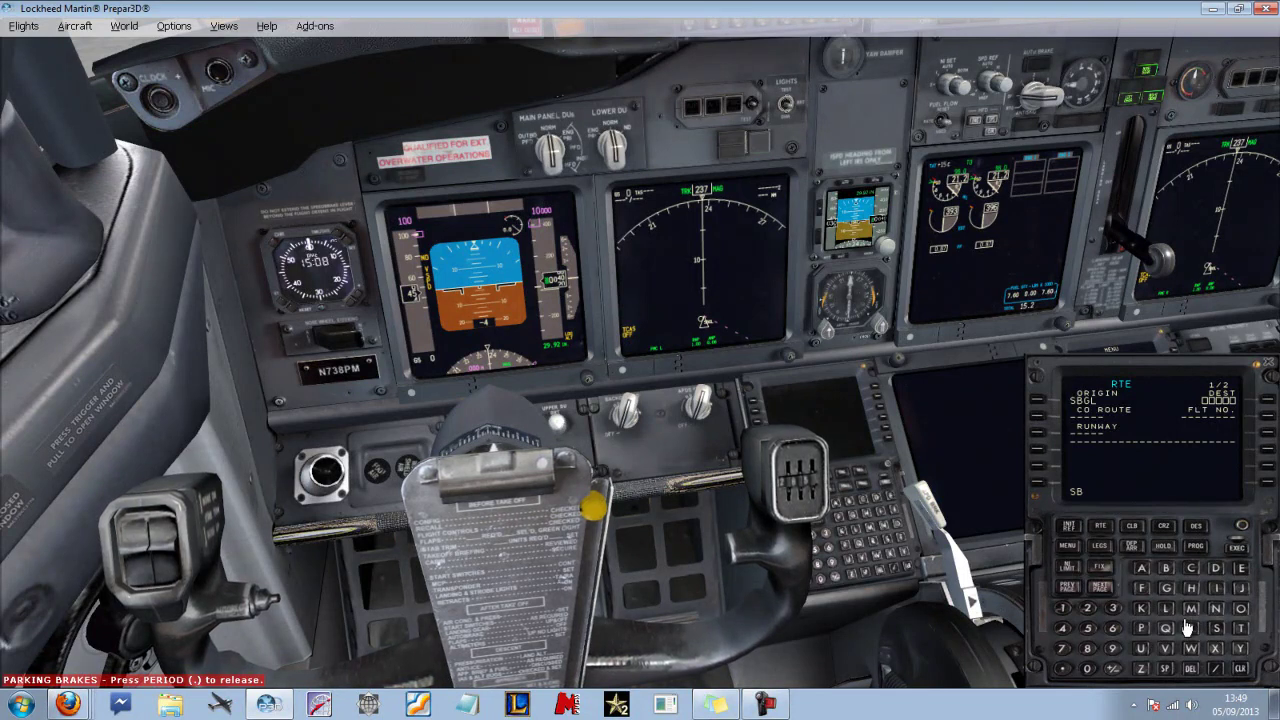
click(1216, 628)
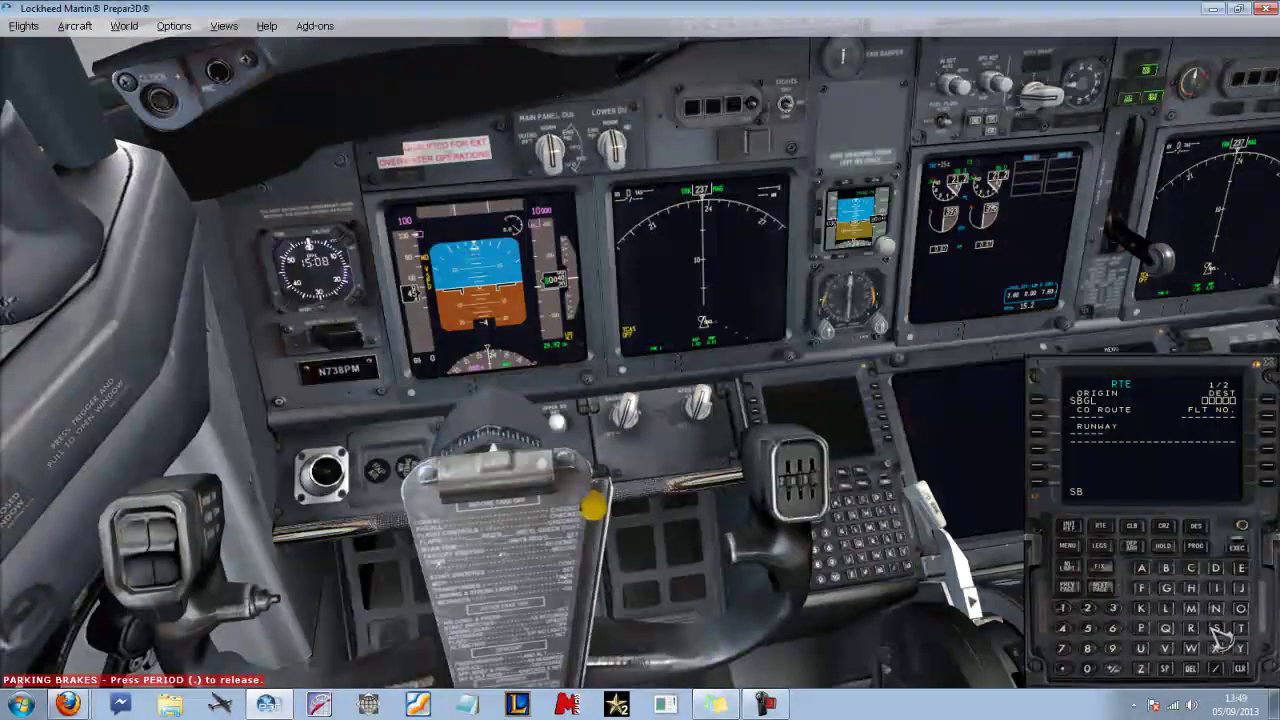
click(1191, 568)
click(1266, 400)
click(1116, 384)
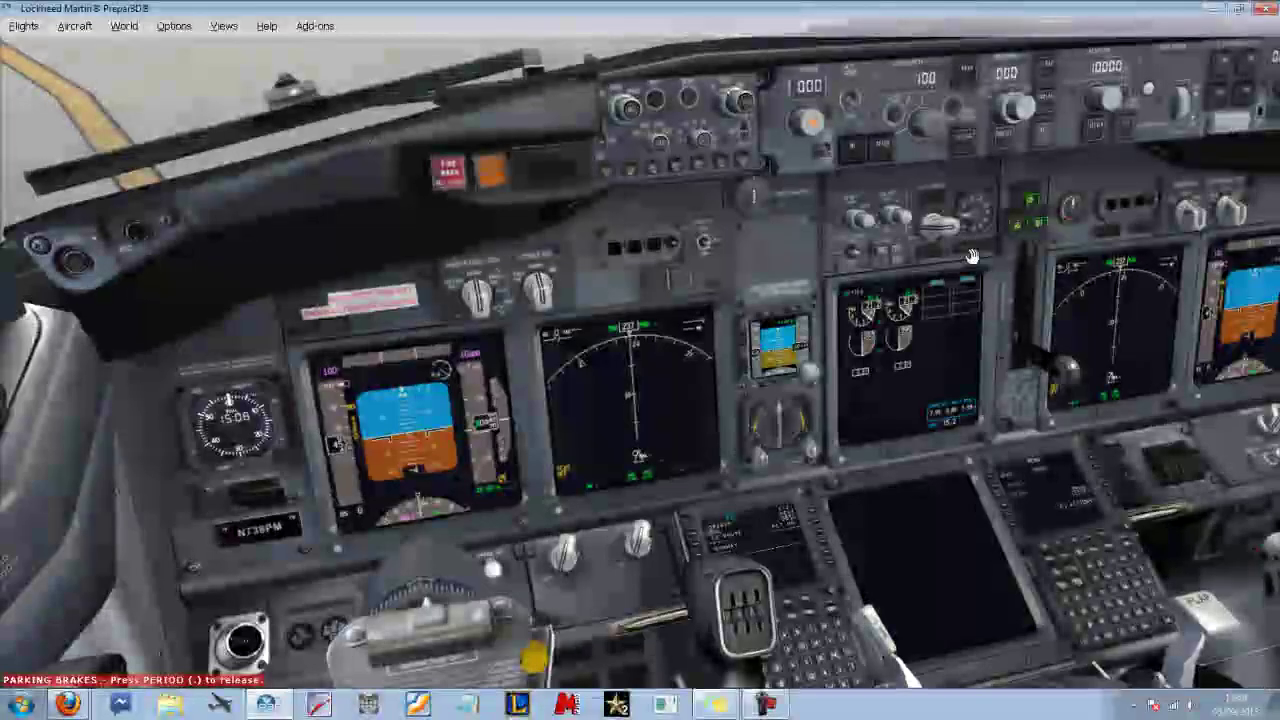
Turn the autobrake selector on the centre instrument panel through its positions
click(955, 233)
click(955, 233)
click(955, 233)
click(955, 233)
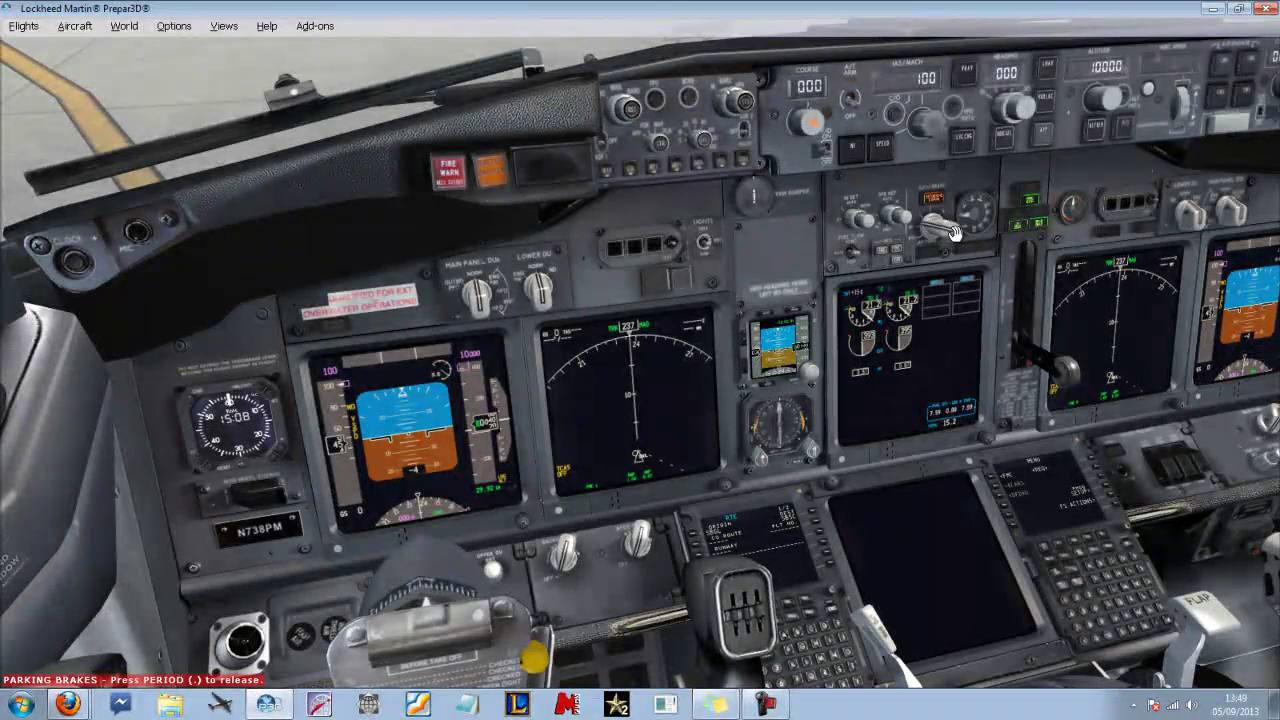
click(955, 233)
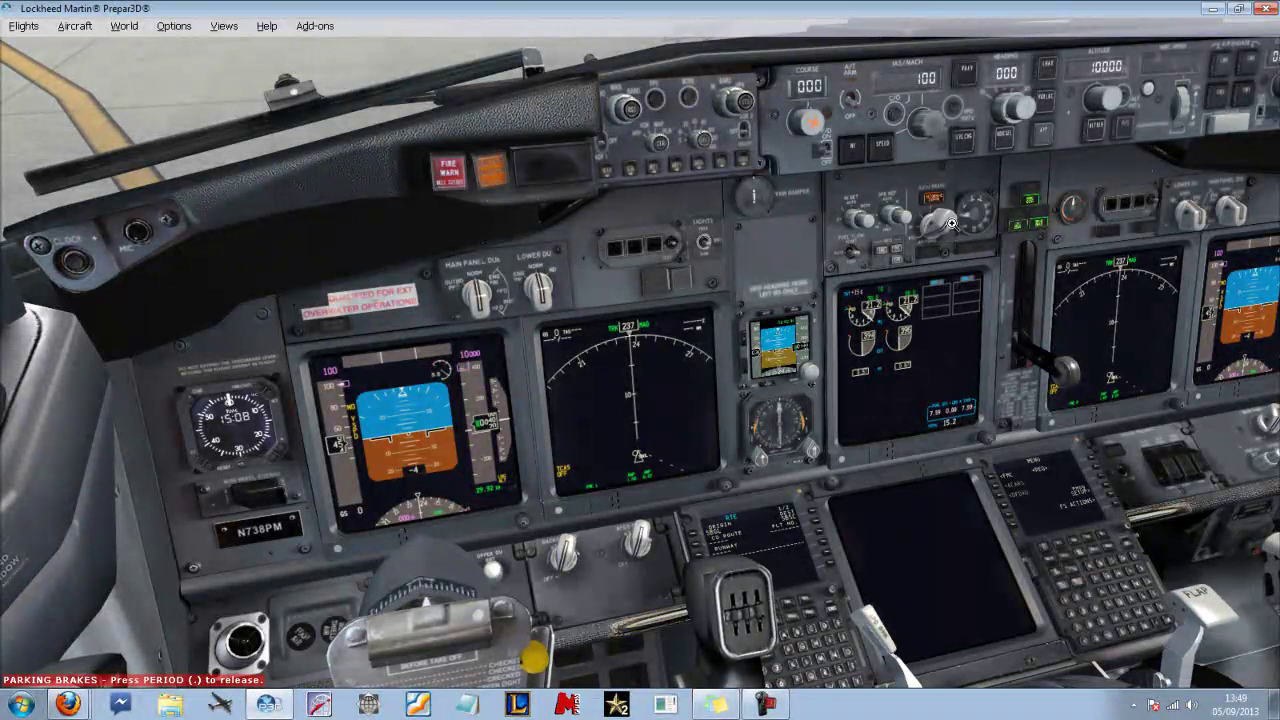
Set the altitude on the autopilot's mode control panel to 14000
key(space)
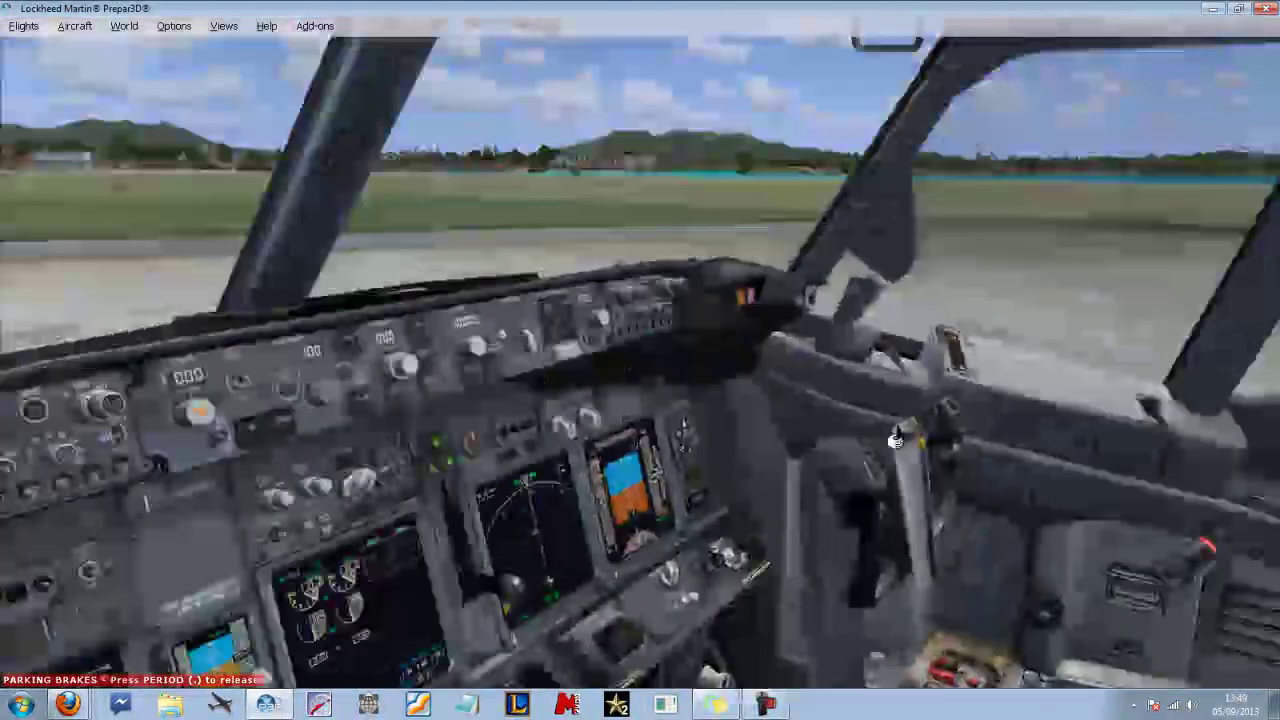
drag(895, 440, 845, 387)
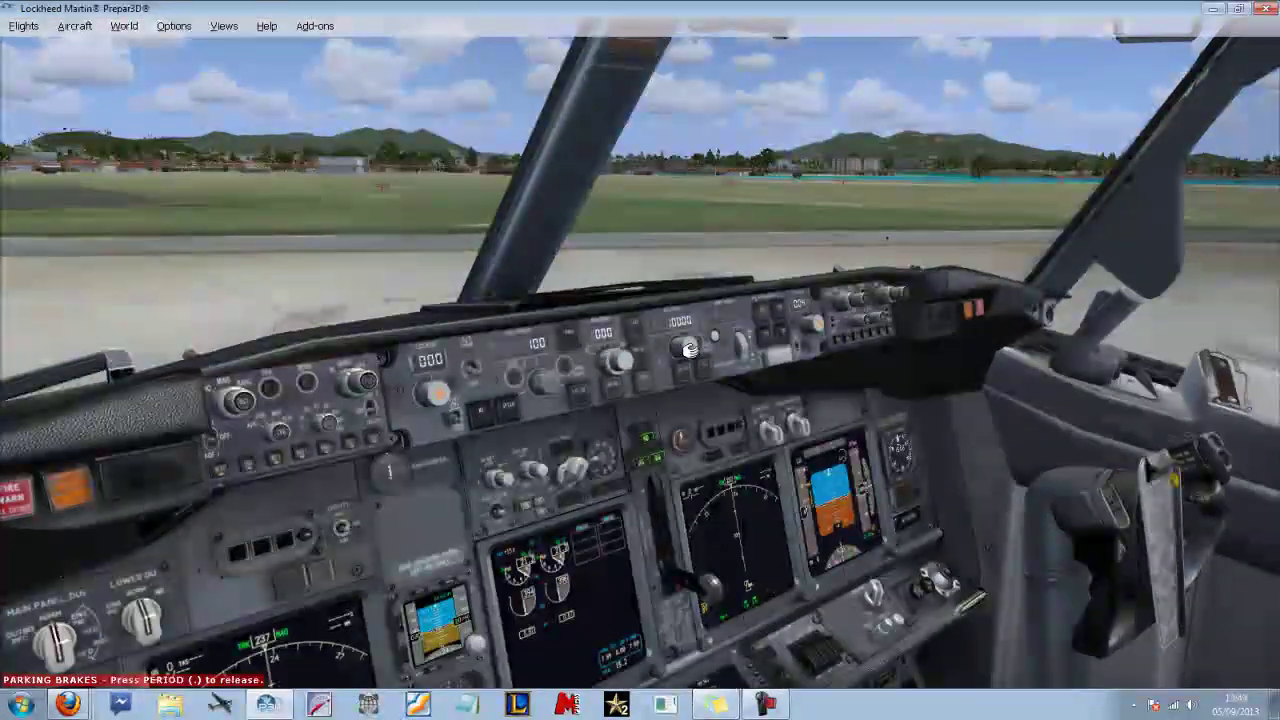
scroll(688, 347, up, 6)
scroll(697, 346, up, 10)
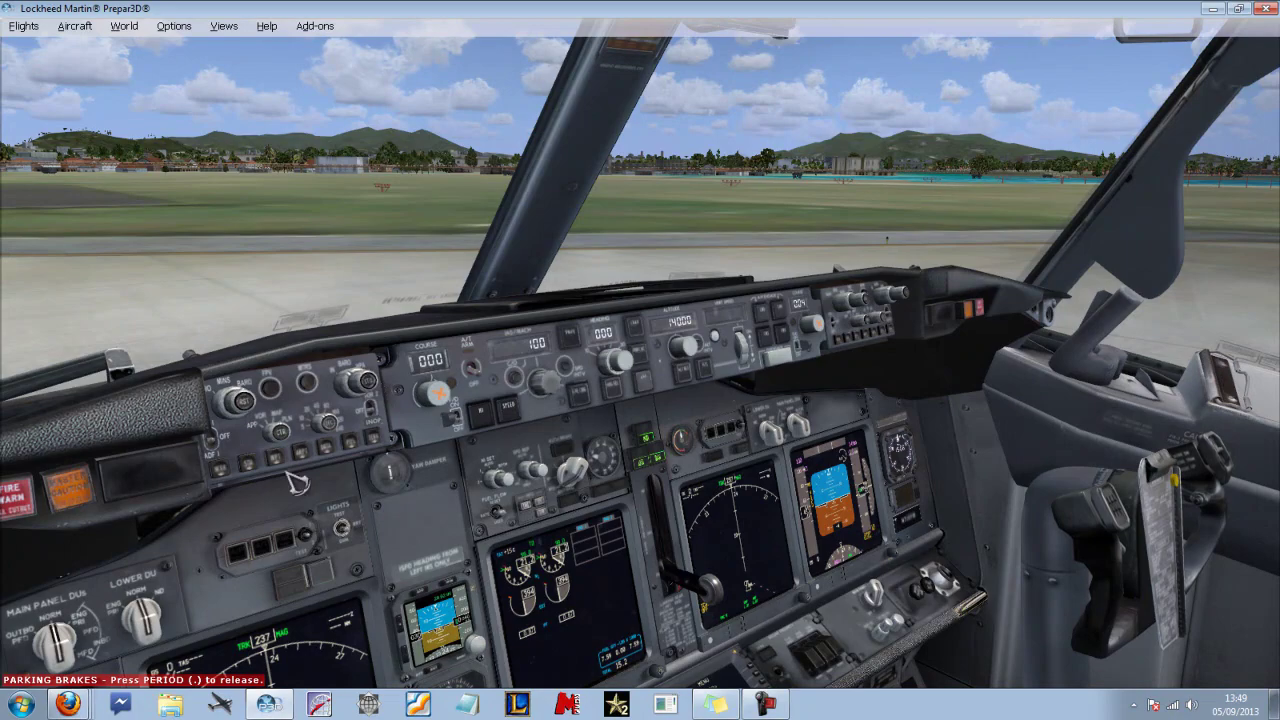
Set the captain's minimums to 200 on the EFIS control panel and adjust the navigation display mode selector
key(space)
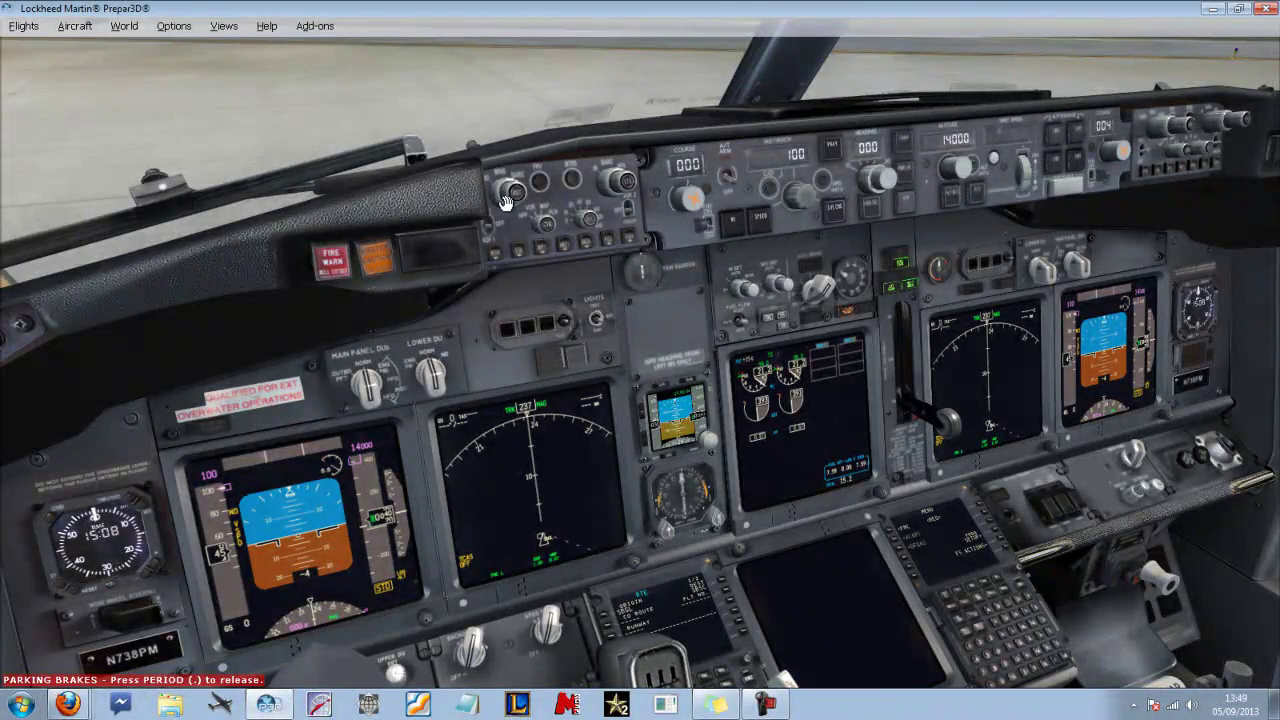
scroll(504, 203, up, 2)
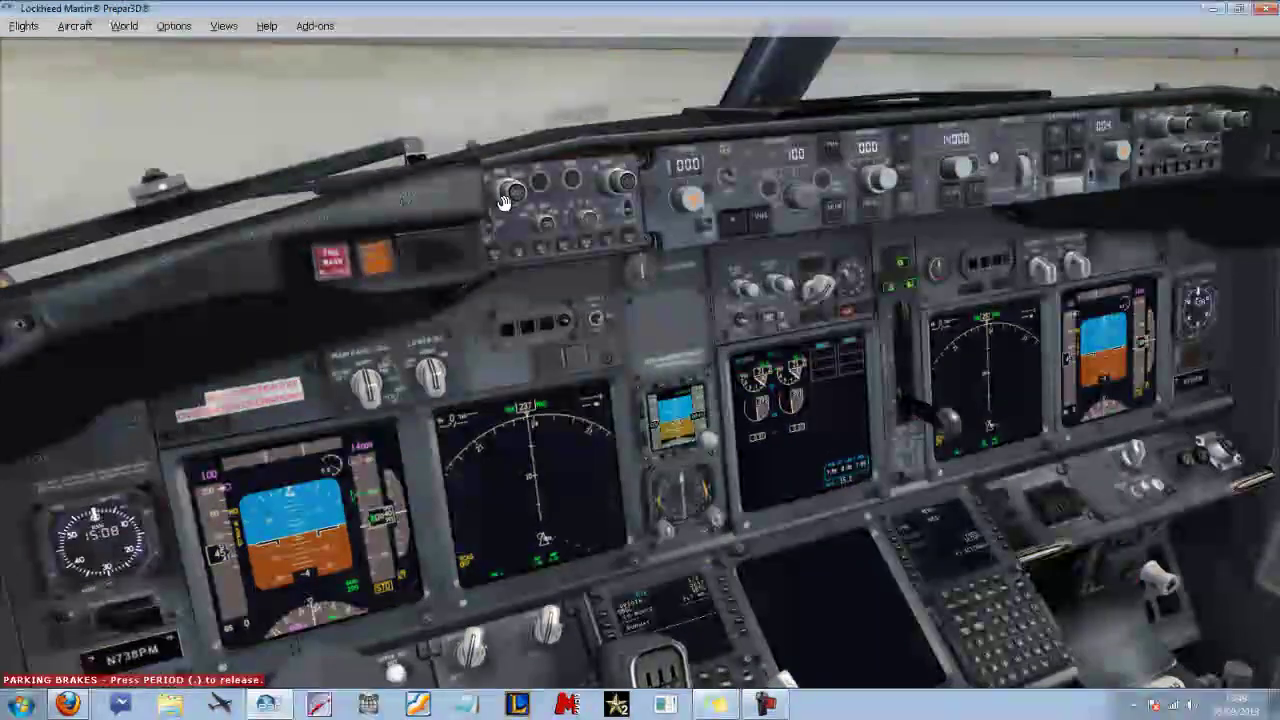
scroll(504, 201, up, 2)
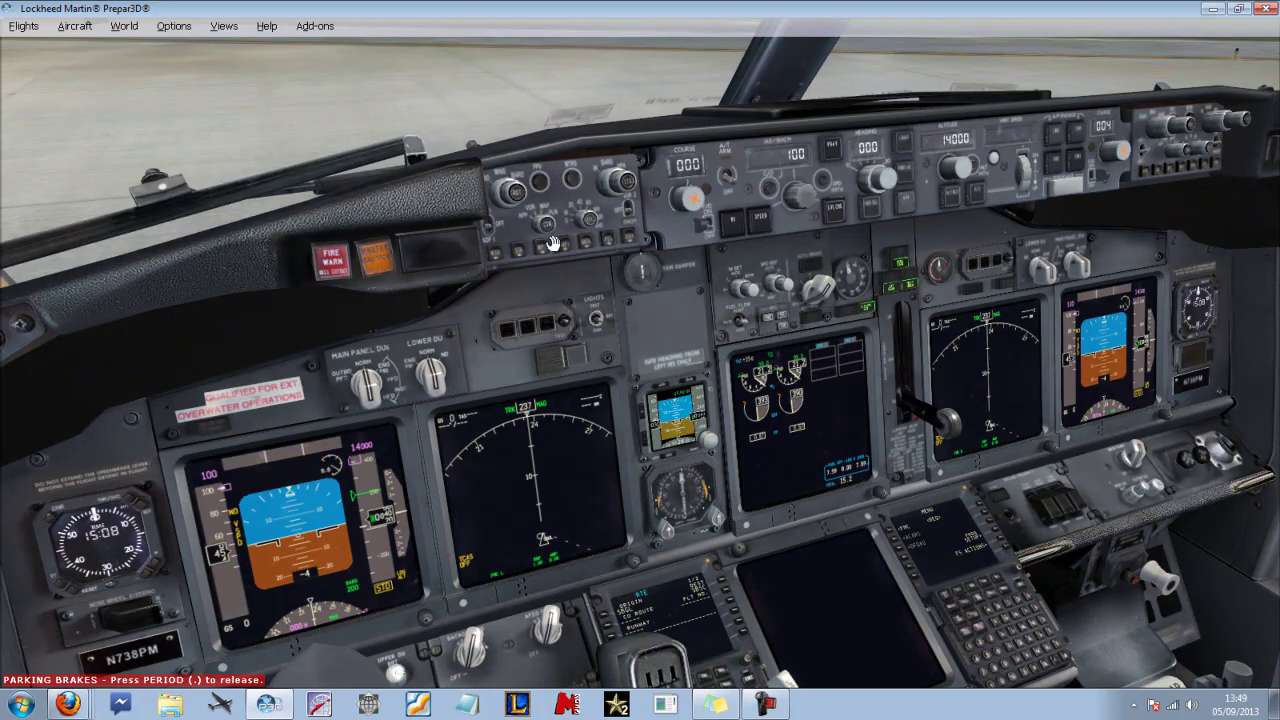
scroll(548, 226, up, 1)
Examine the PMDG 737-800's exterior model and textures from several angles in the outside spot view
key(s)
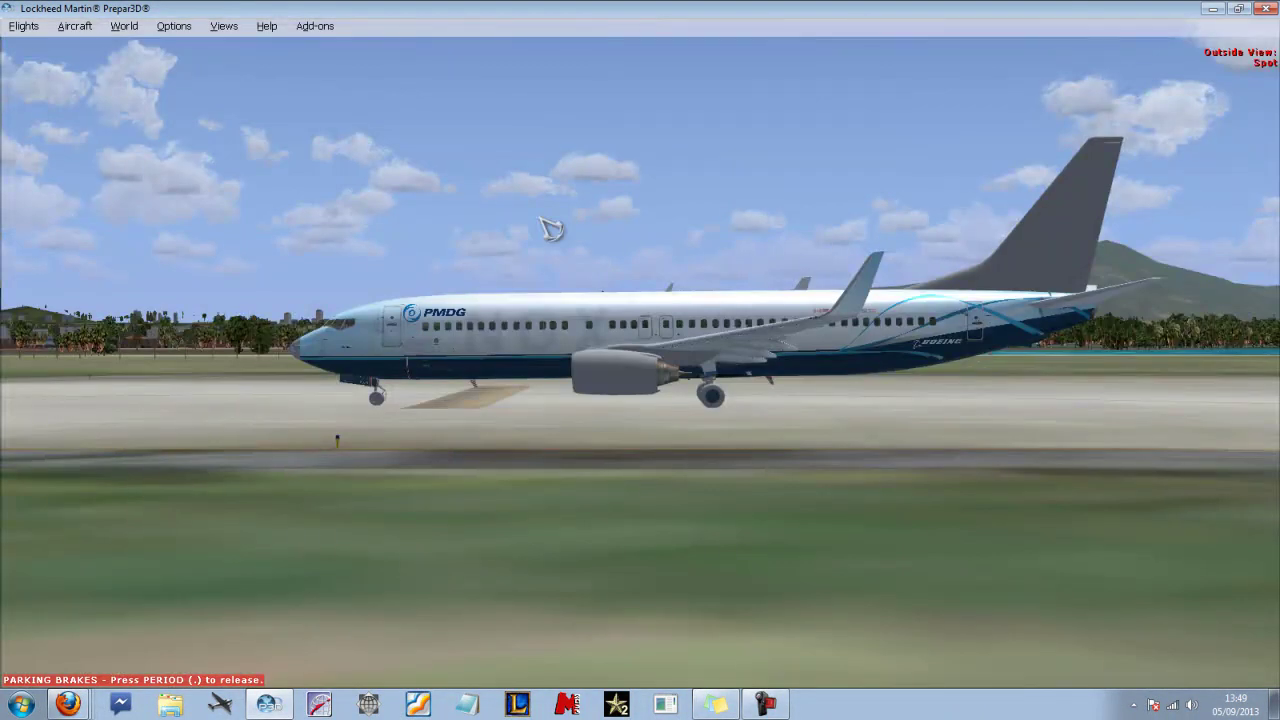
key(space)
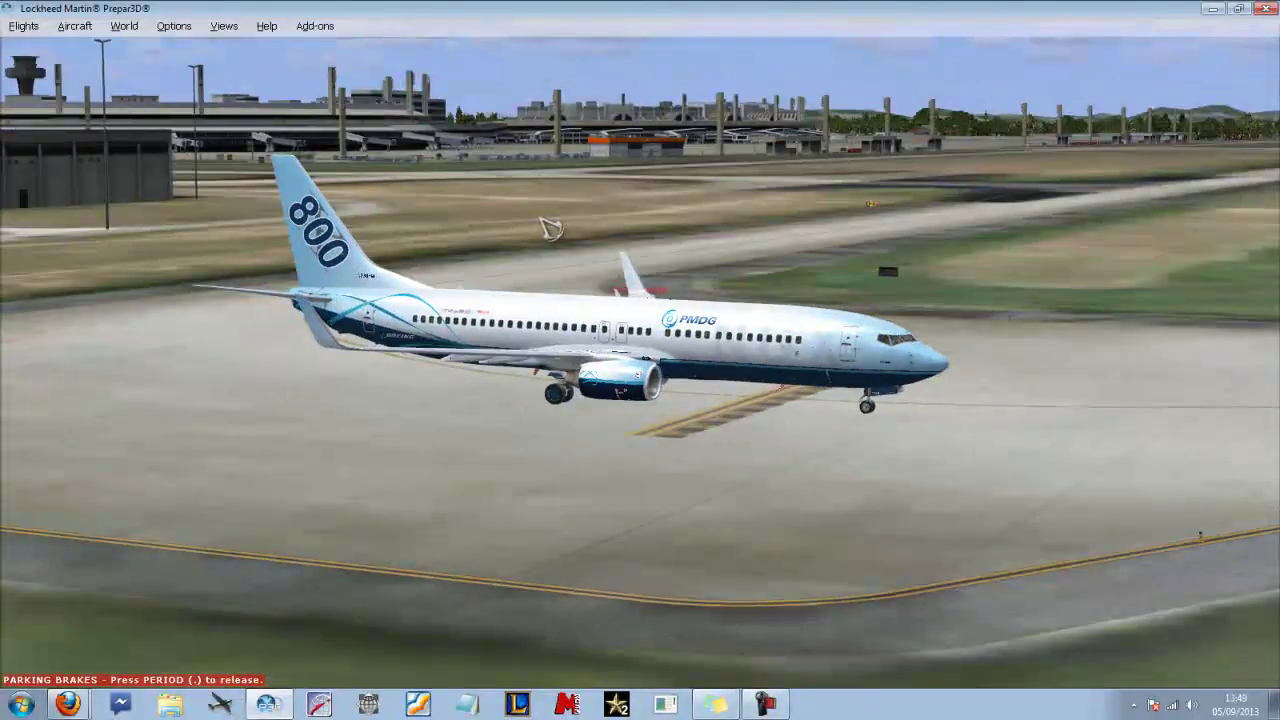
key(ctrl+shift+Up)
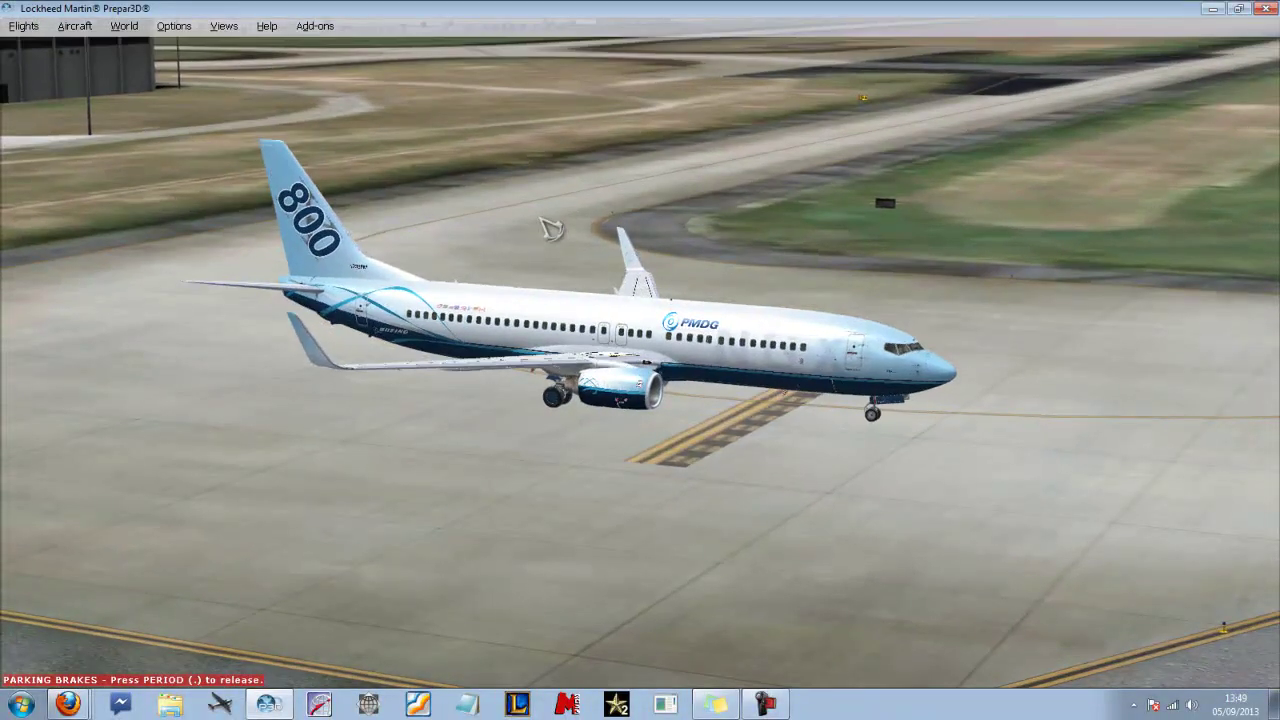
key(ctrl+shift+Down)
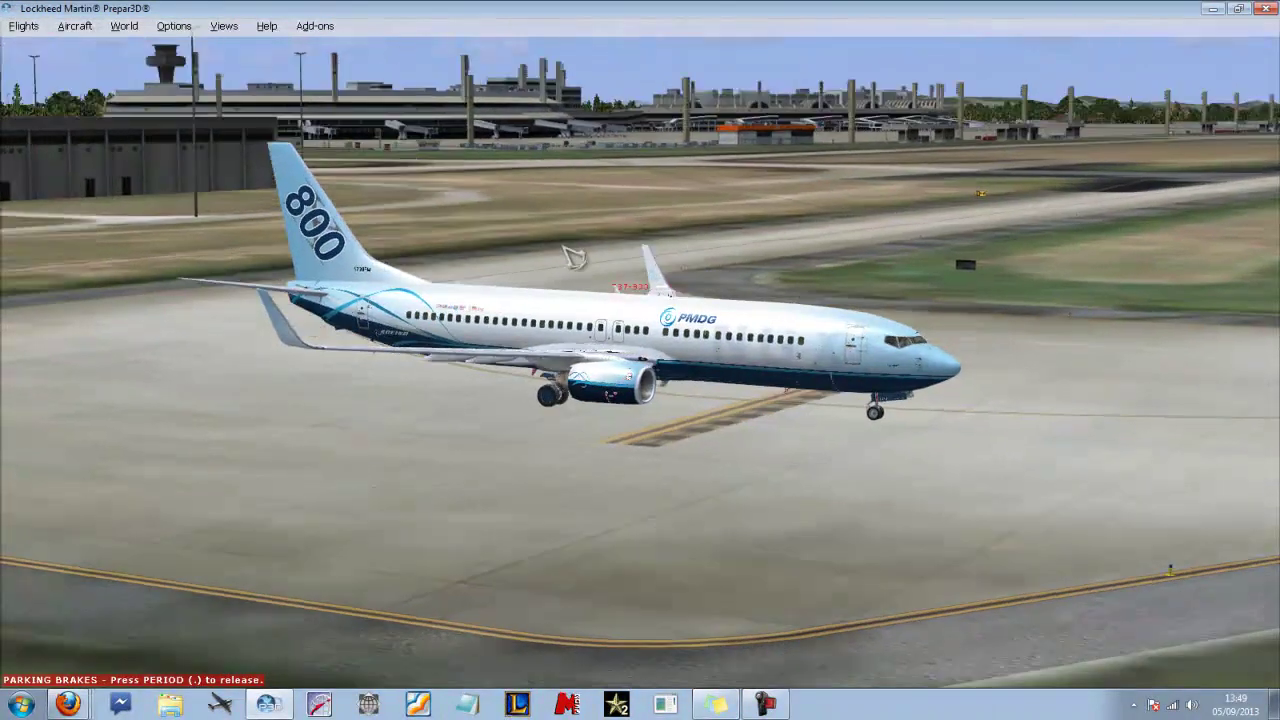
drag(574, 257, 578, 259)
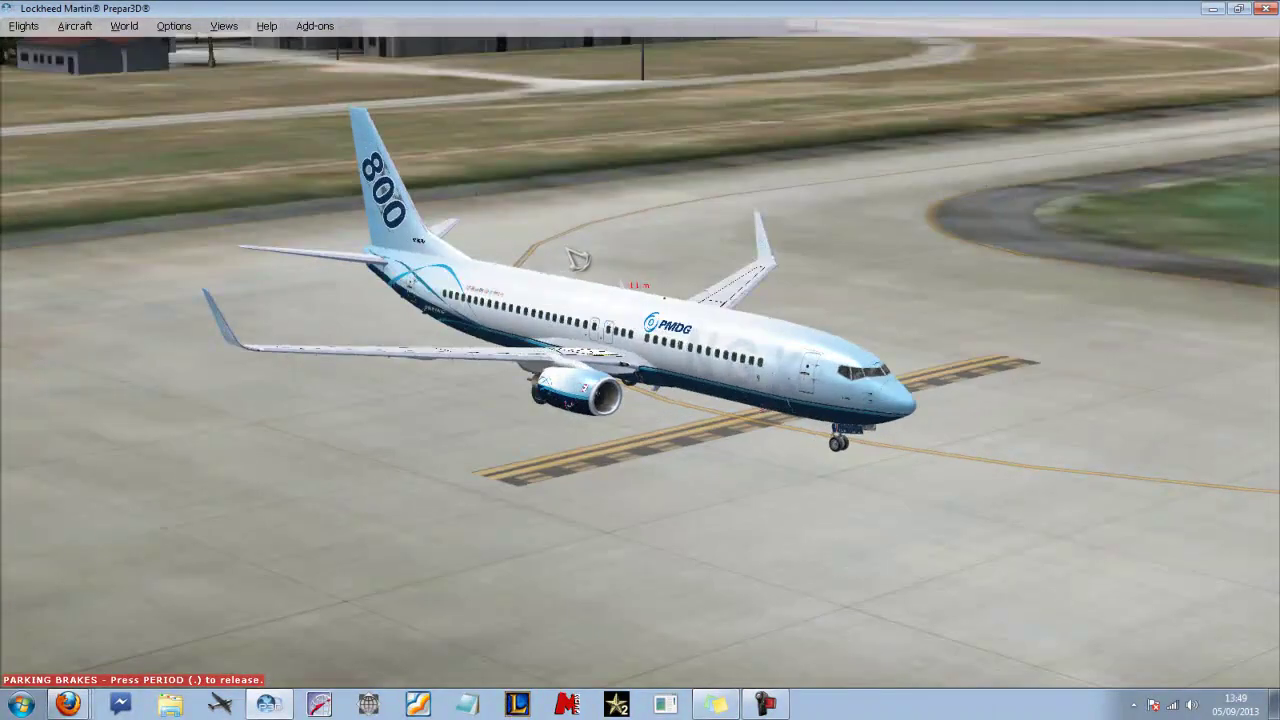
key(ctrl+shift+Down)
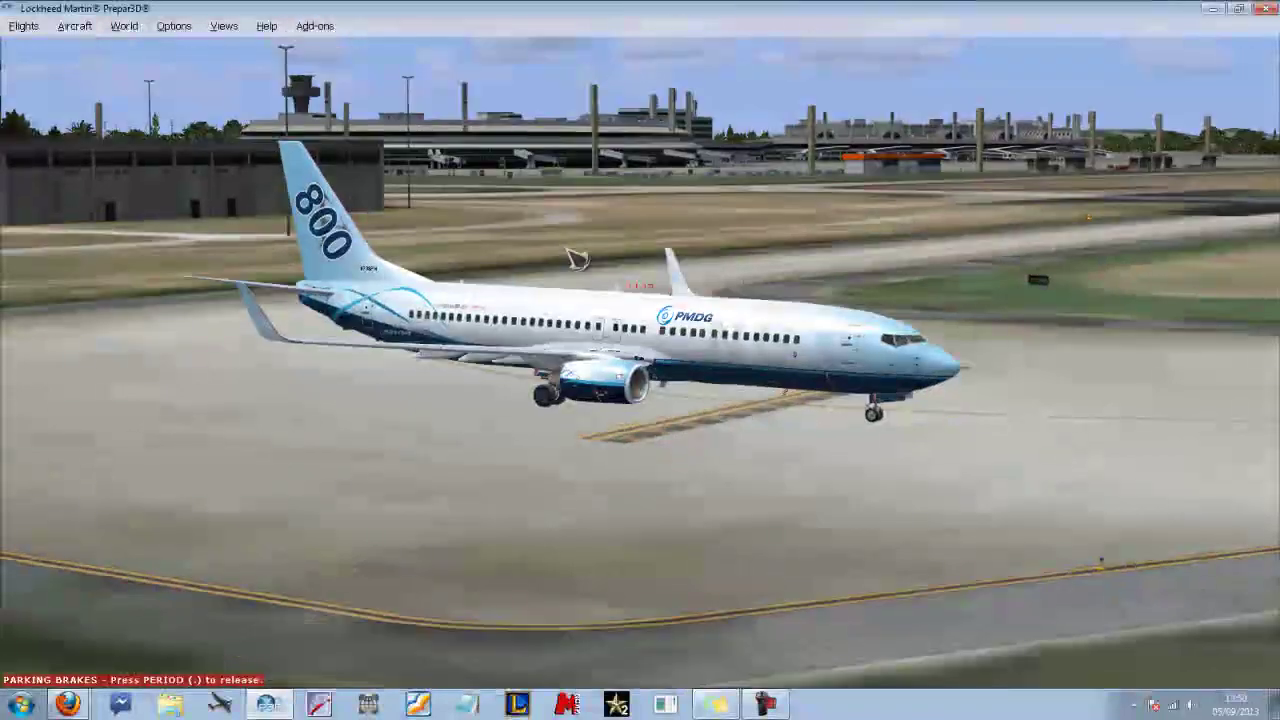
drag(577, 259, 577, 259)
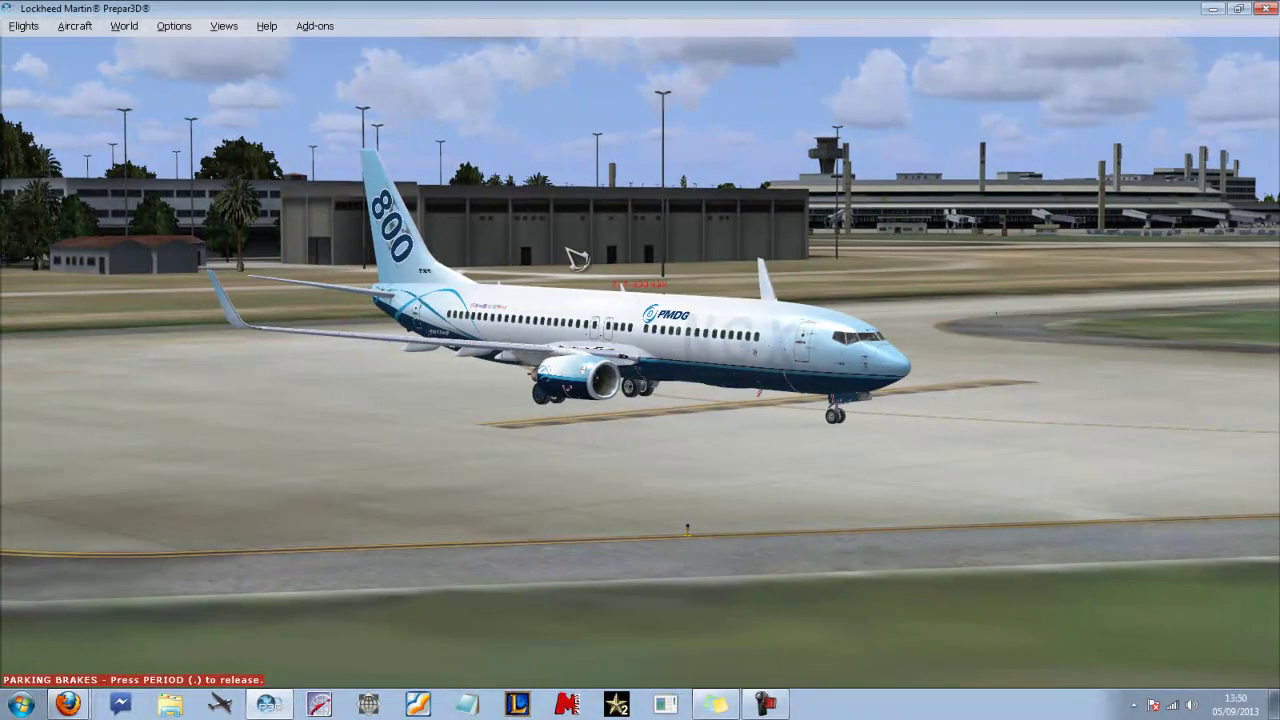
key(ctrl+shift+Left)
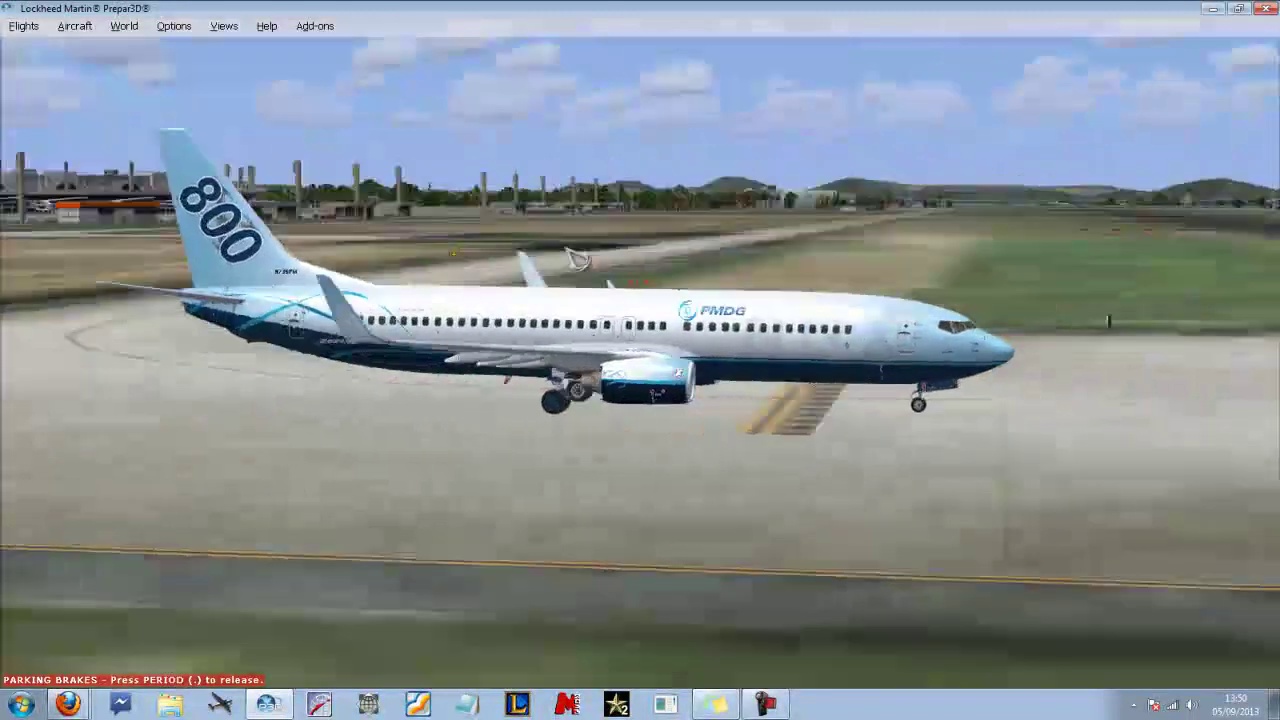
key(ctrl+shift+Up)
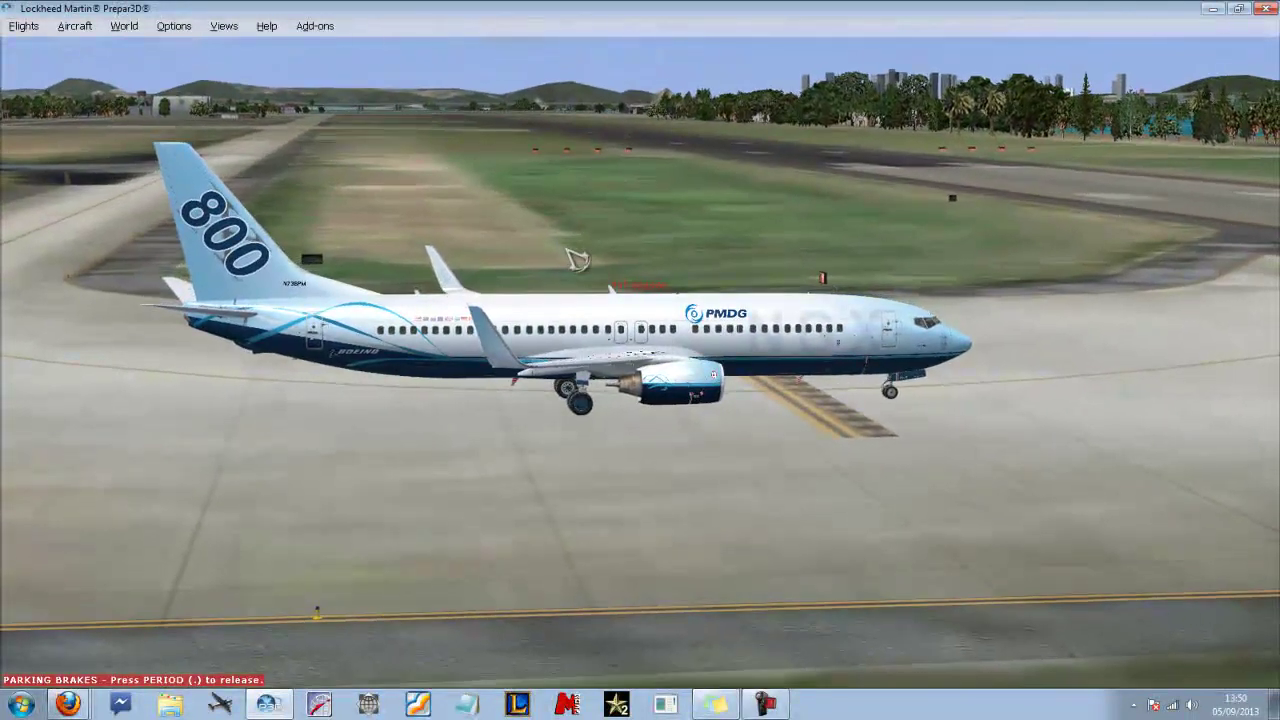
drag(577, 259, 486, 188)
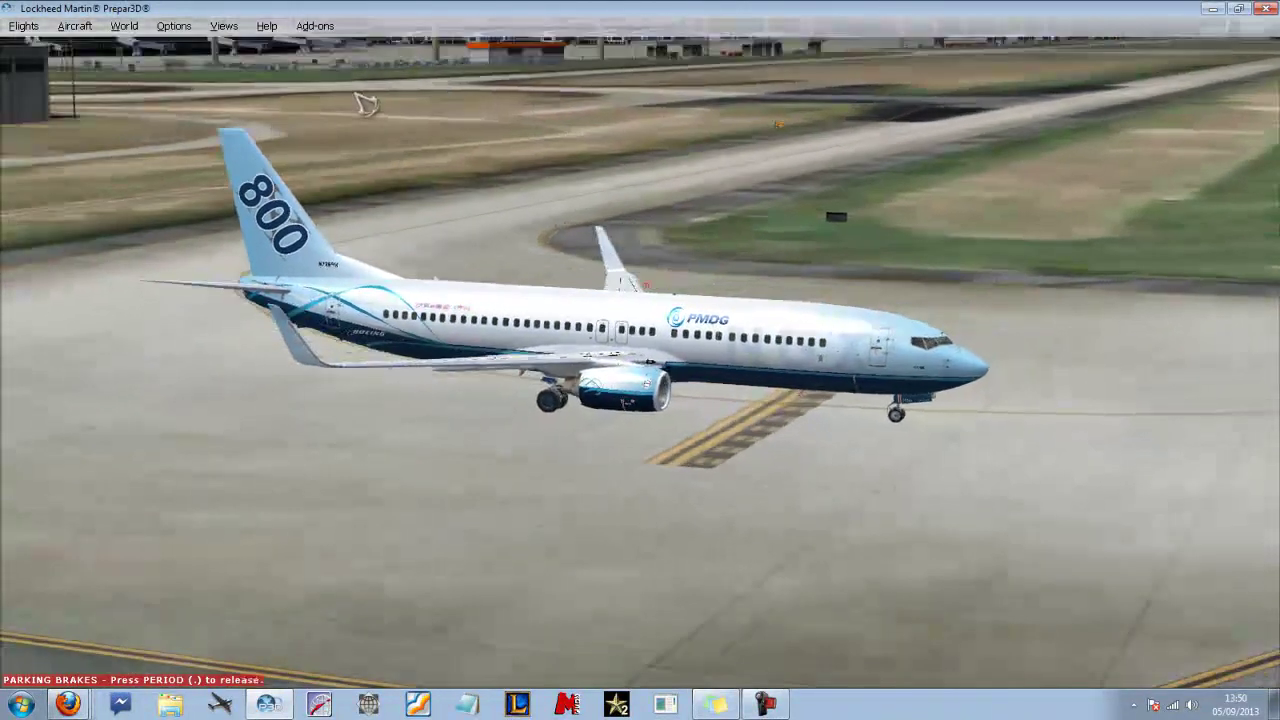
key(ctrl+shift+Down)
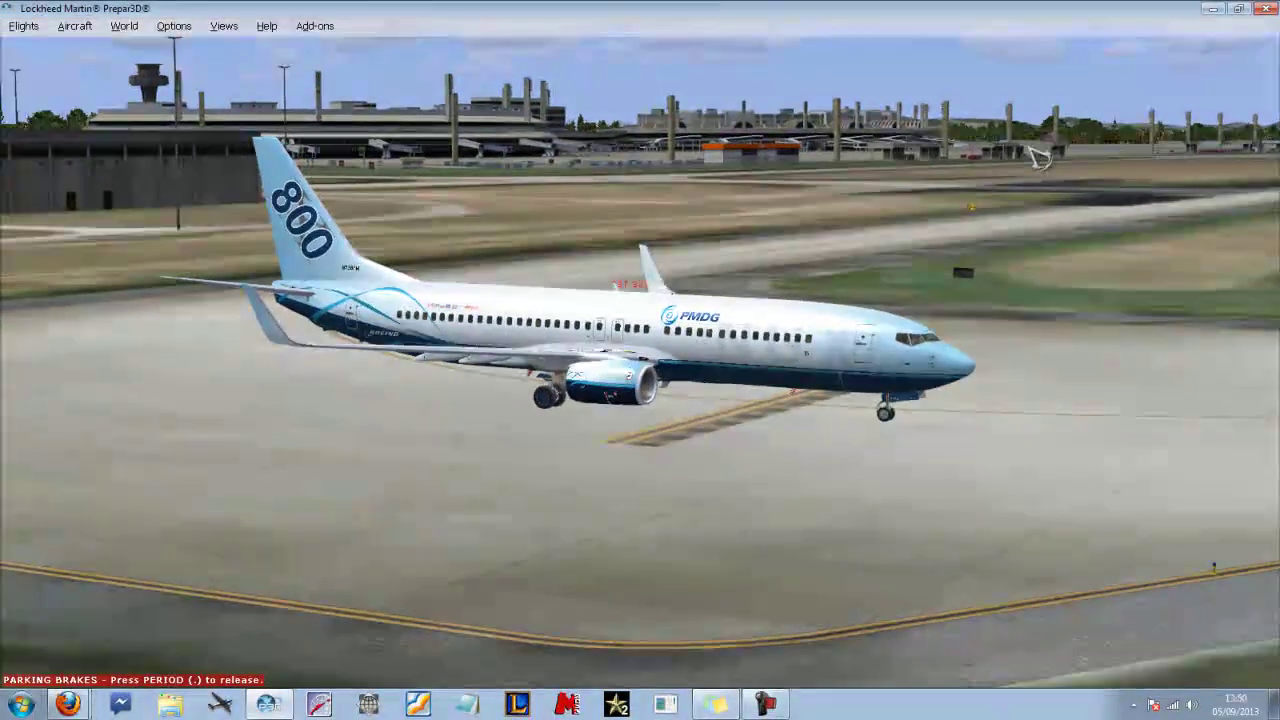